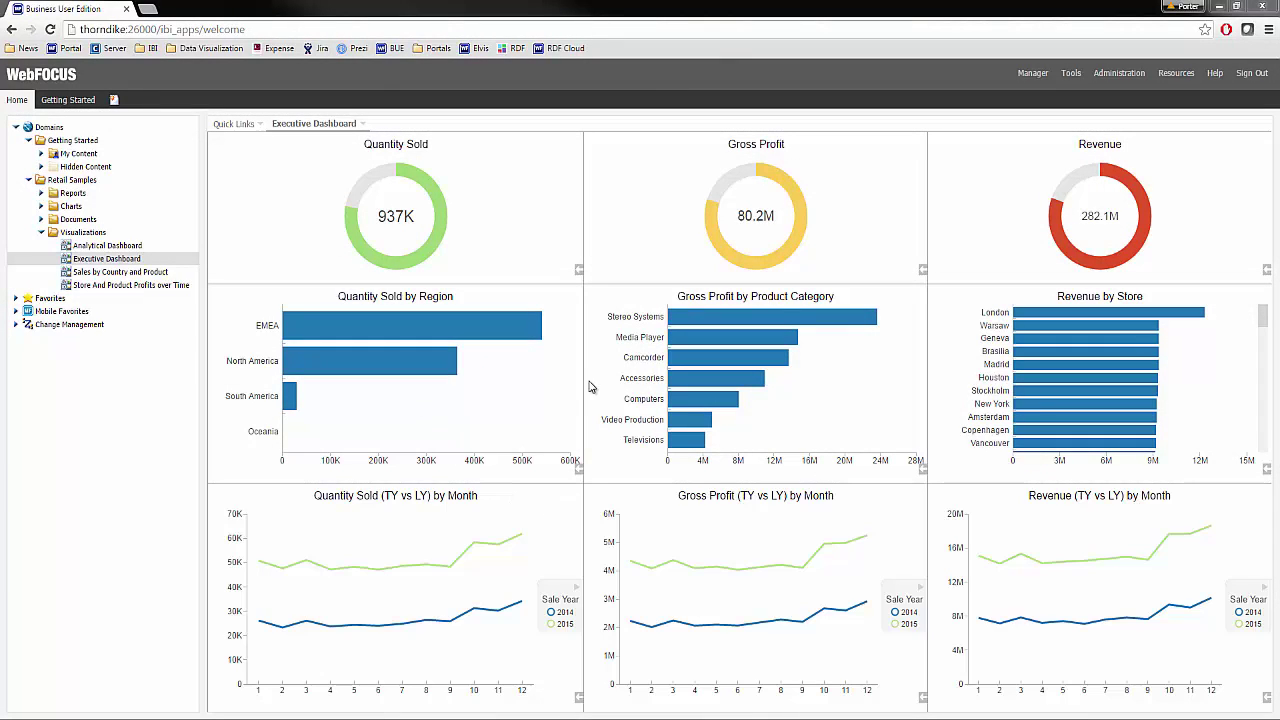
Filter the dashboard to the EMEA bar, drill down into EMEA, then switch to InfoAssist+.
mouse_move(468, 320)
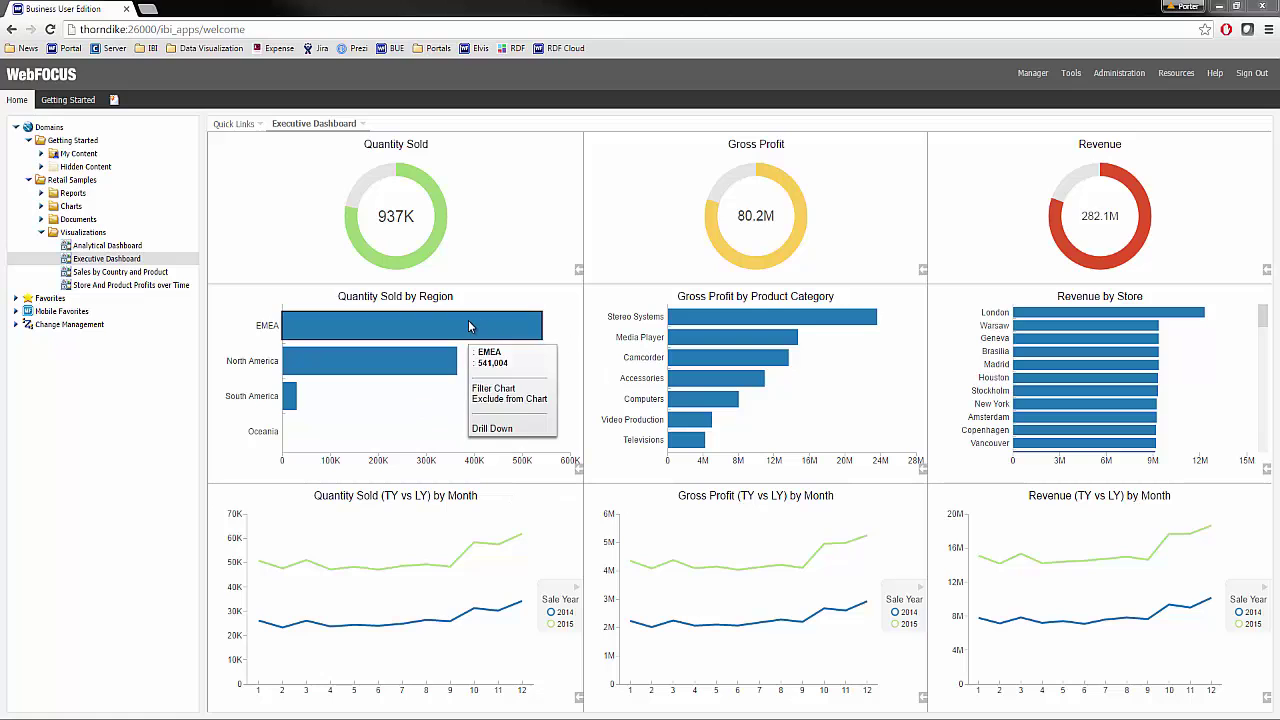
left_click(492, 389)
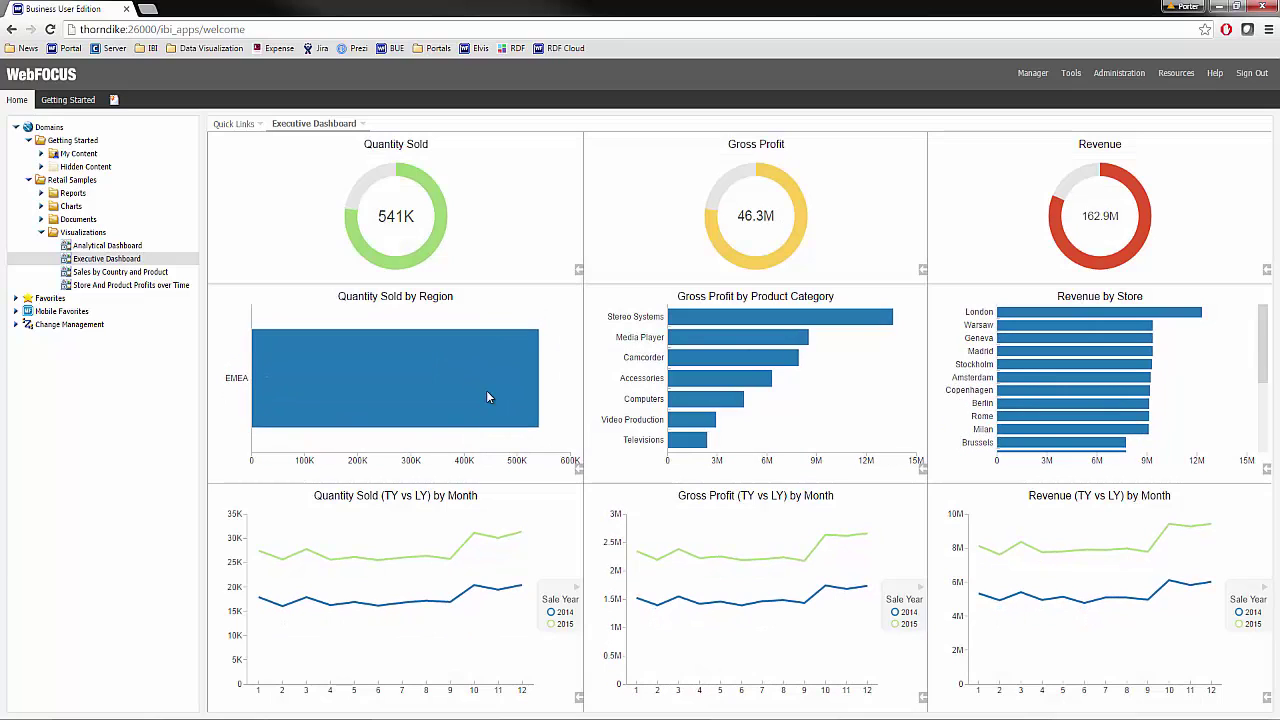
left_click(441, 381)
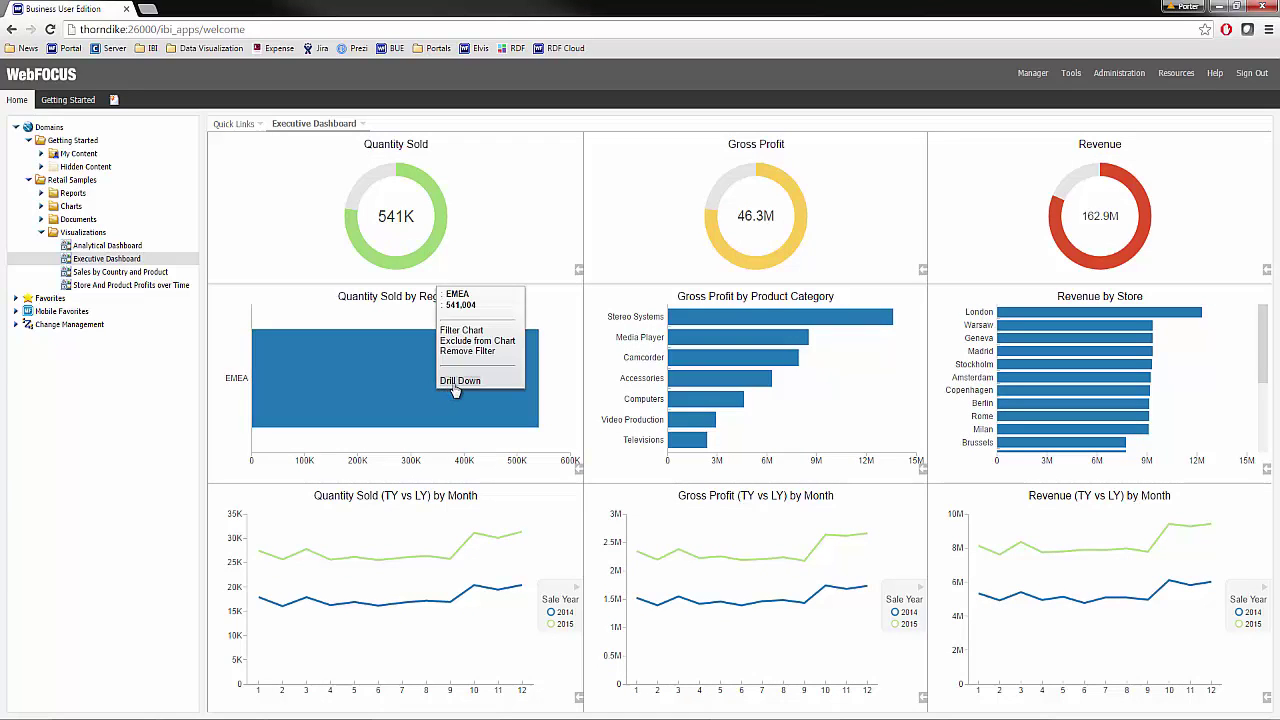
left_click(452, 381)
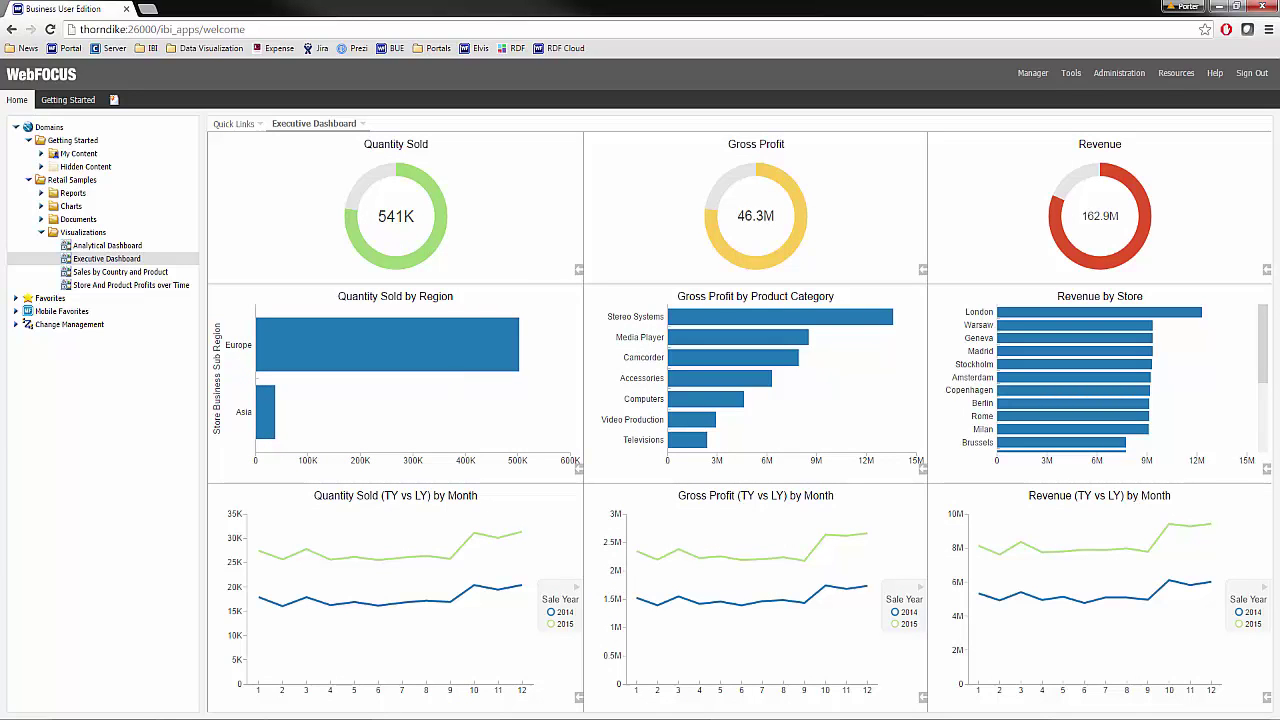
key("alt+Tab")
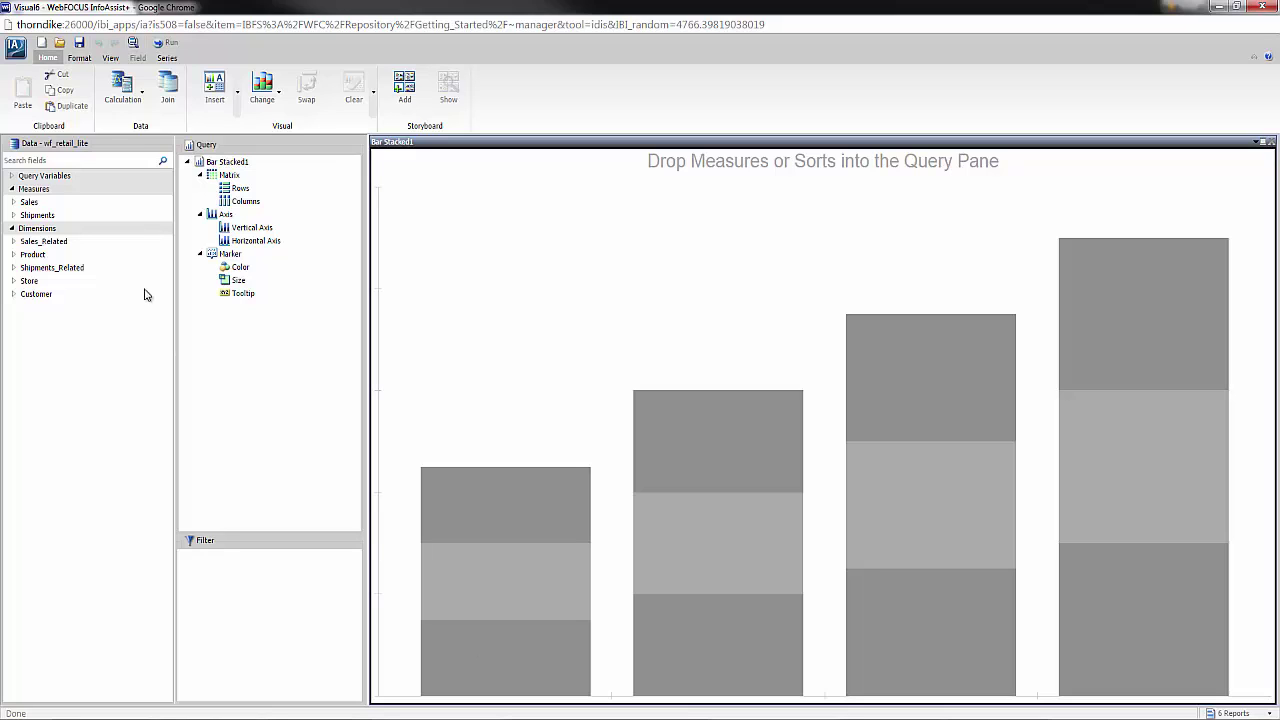
Add a Sale,Year range filter from 2014 to 2015 and close the Prompts panel.
left_click(13, 204)
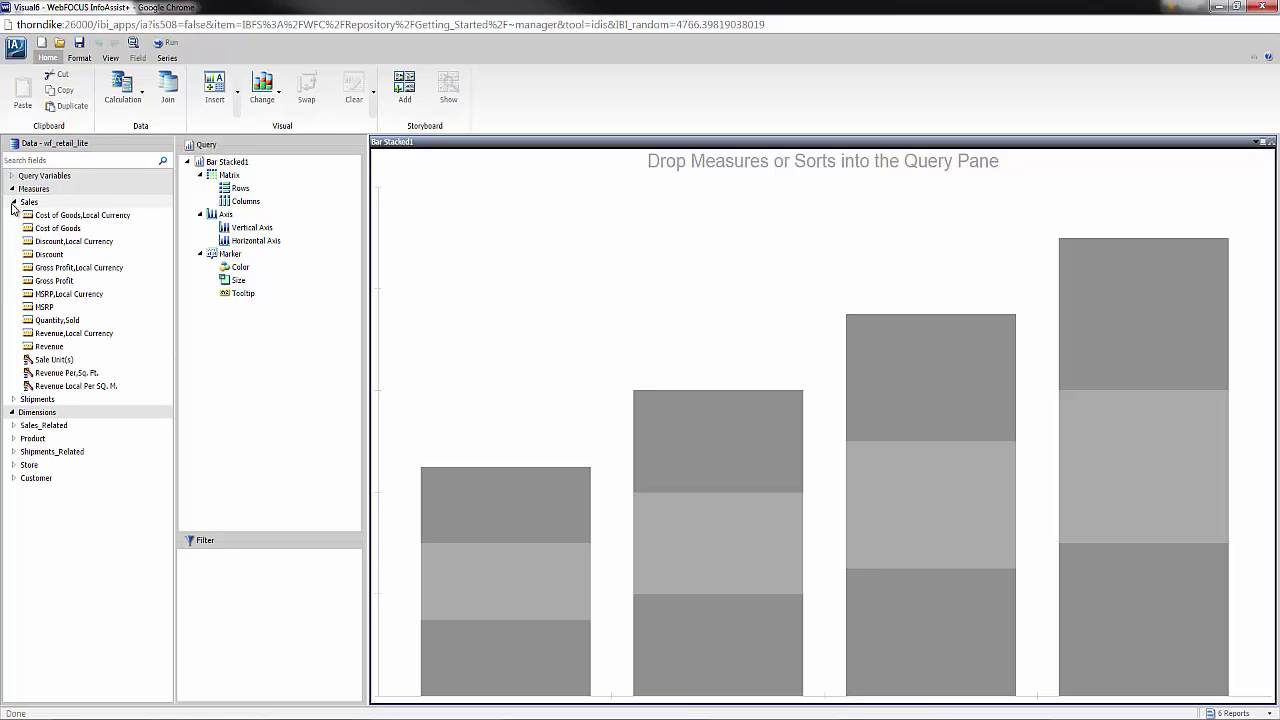
left_click(14, 425)
left_click(15, 438)
left_click_drag(45, 452, 228, 568)
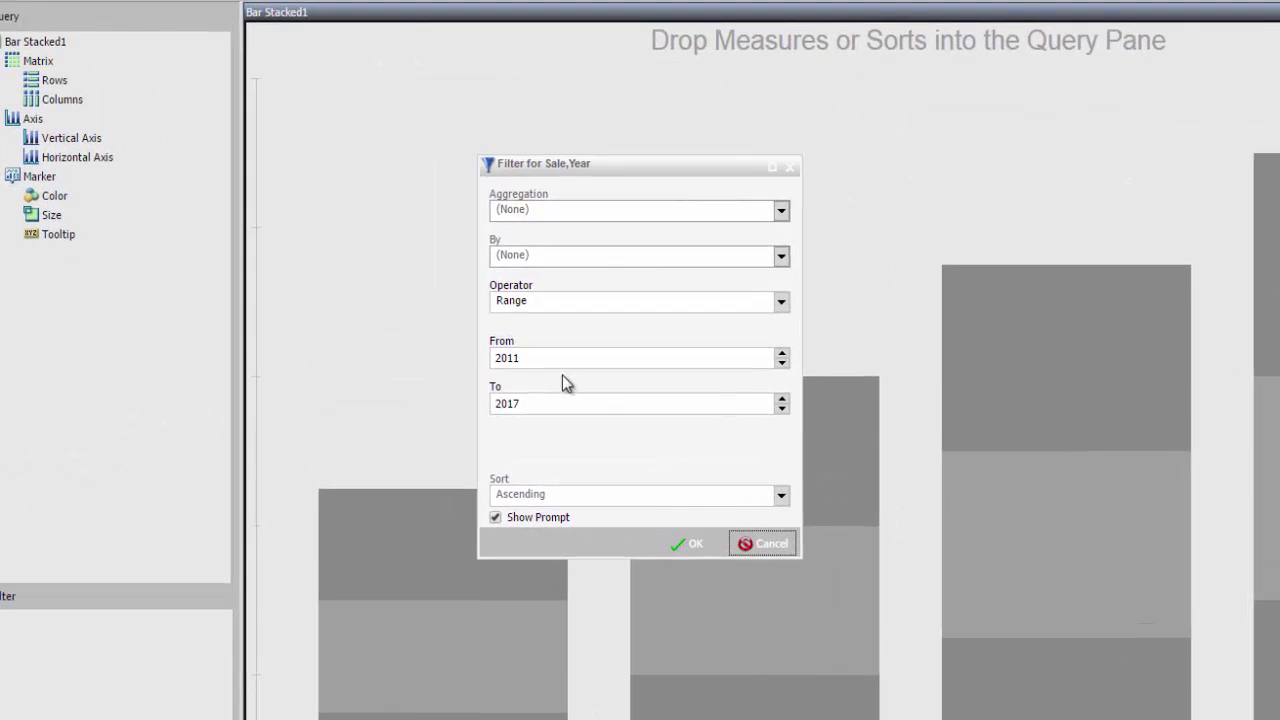
left_click(570, 356)
key("BackSpace")
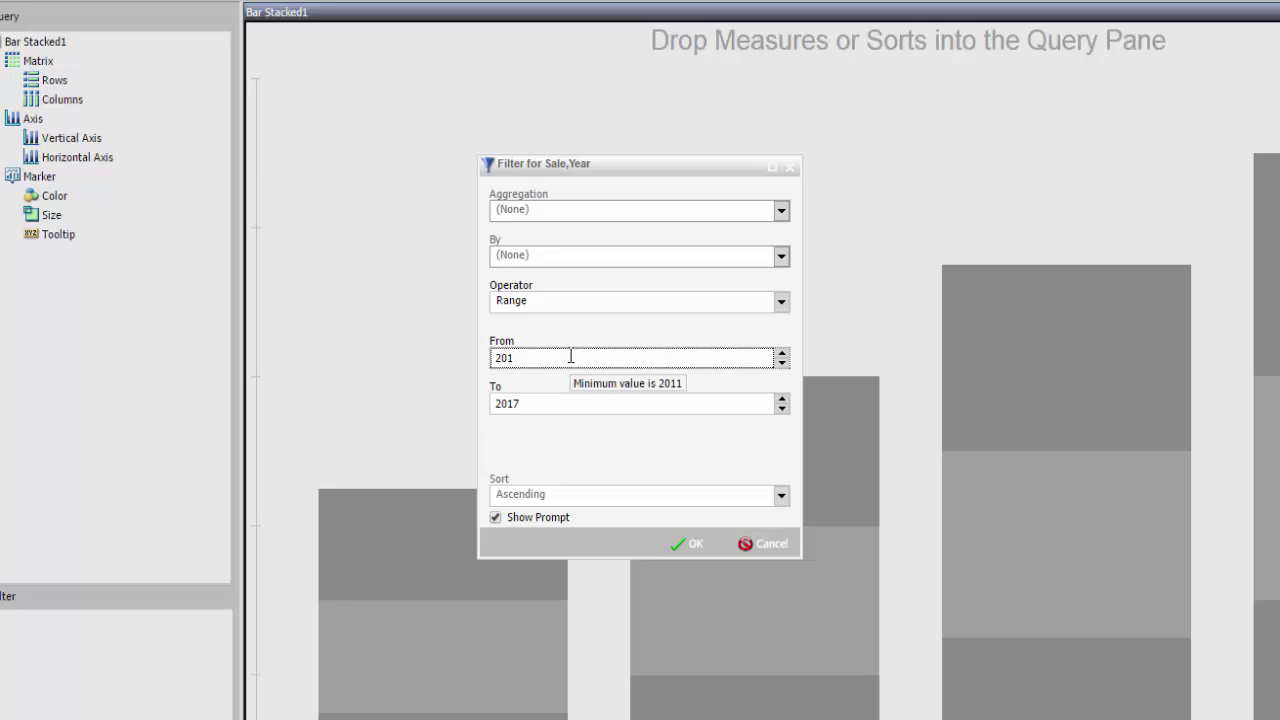
left_click(535, 401)
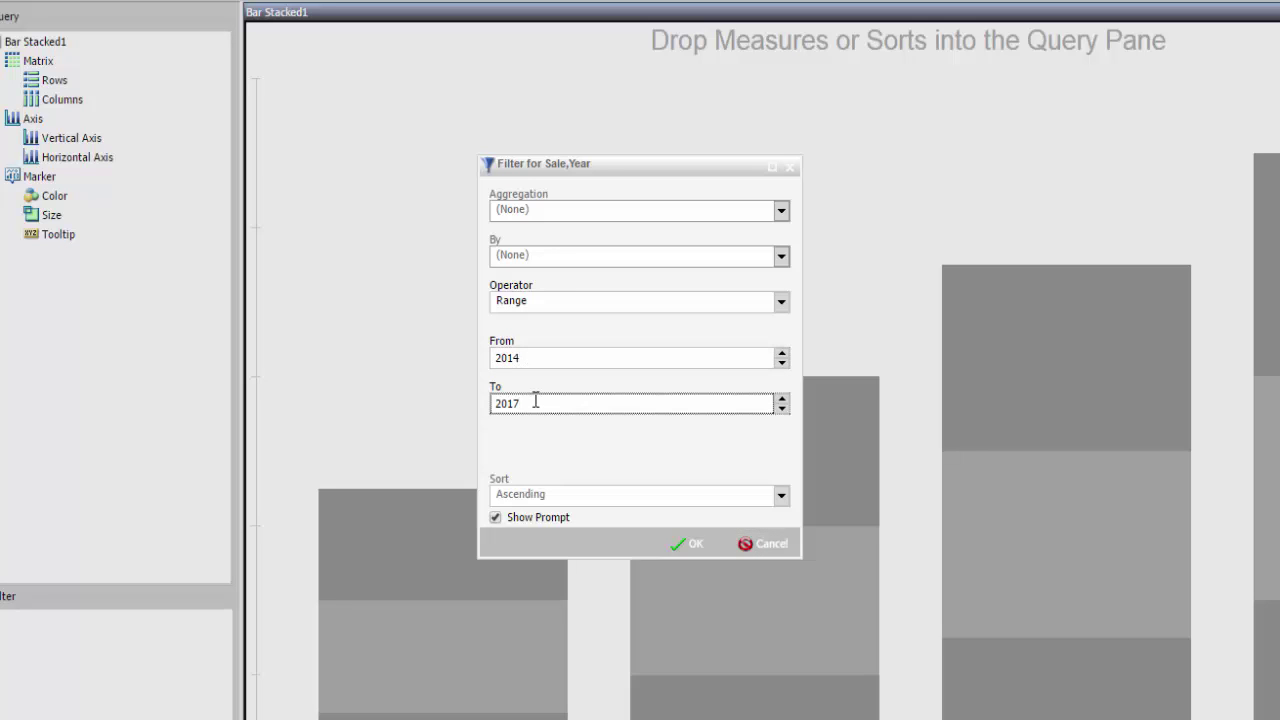
type("5")
left_click(687, 553)
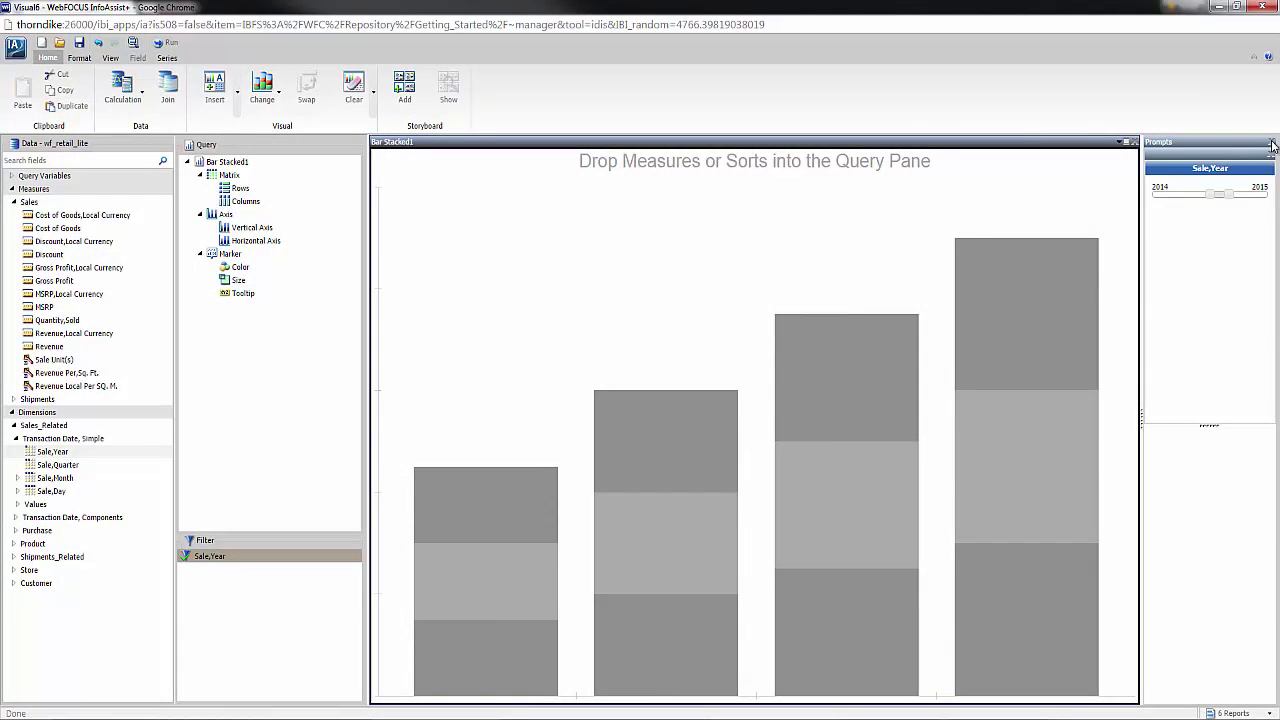
left_click(1272, 142)
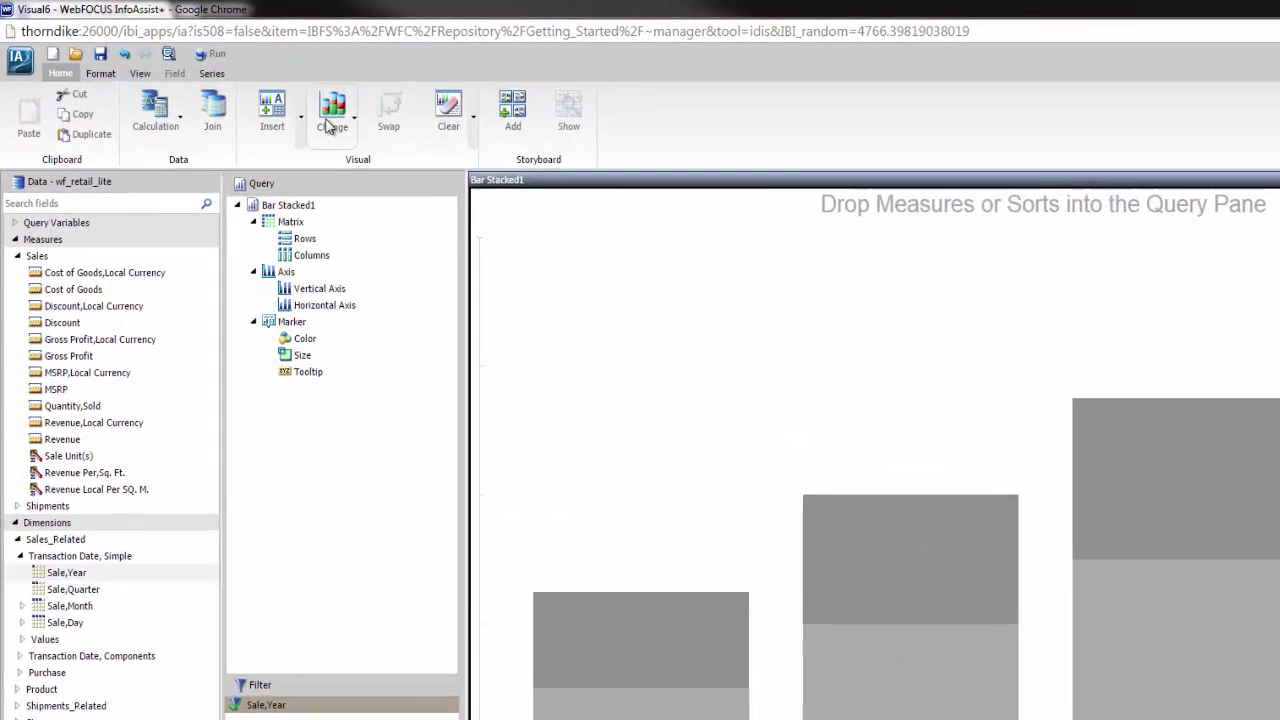
Convert the chart to a gauge driven by a summary compute target_qs = Quantity,Sold/2000000.
left_click(260, 95)
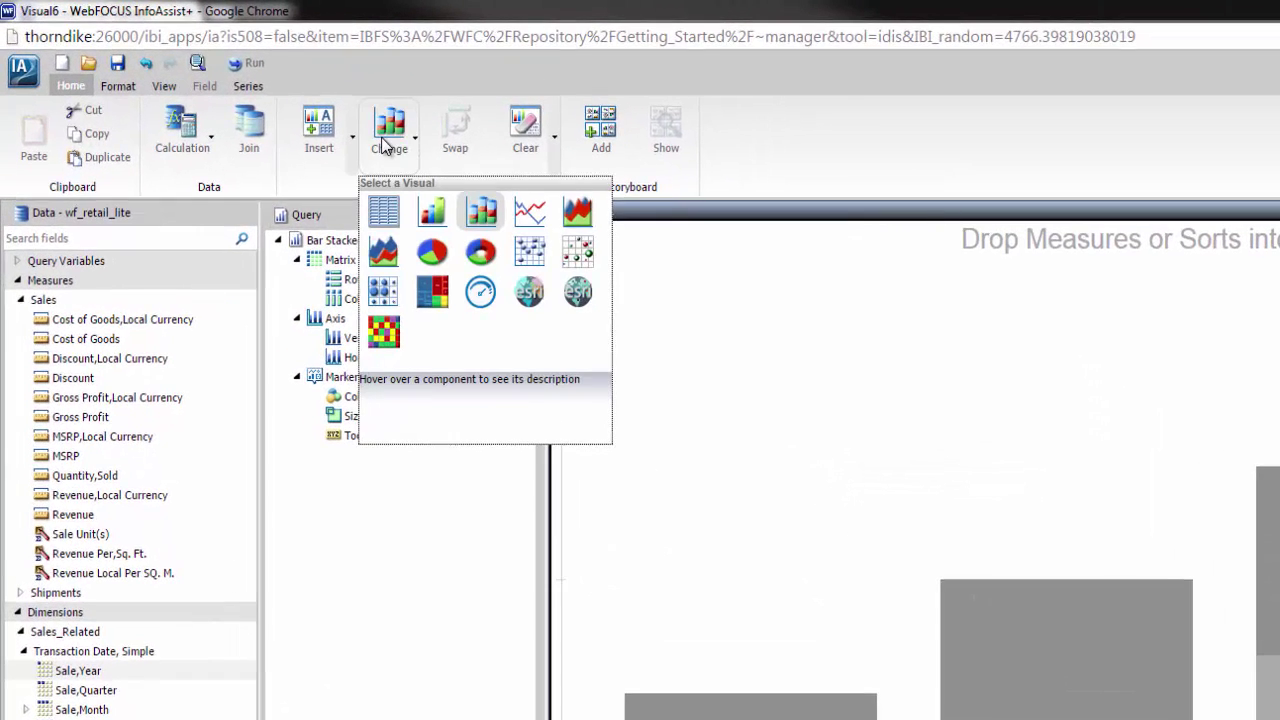
left_click(480, 291)
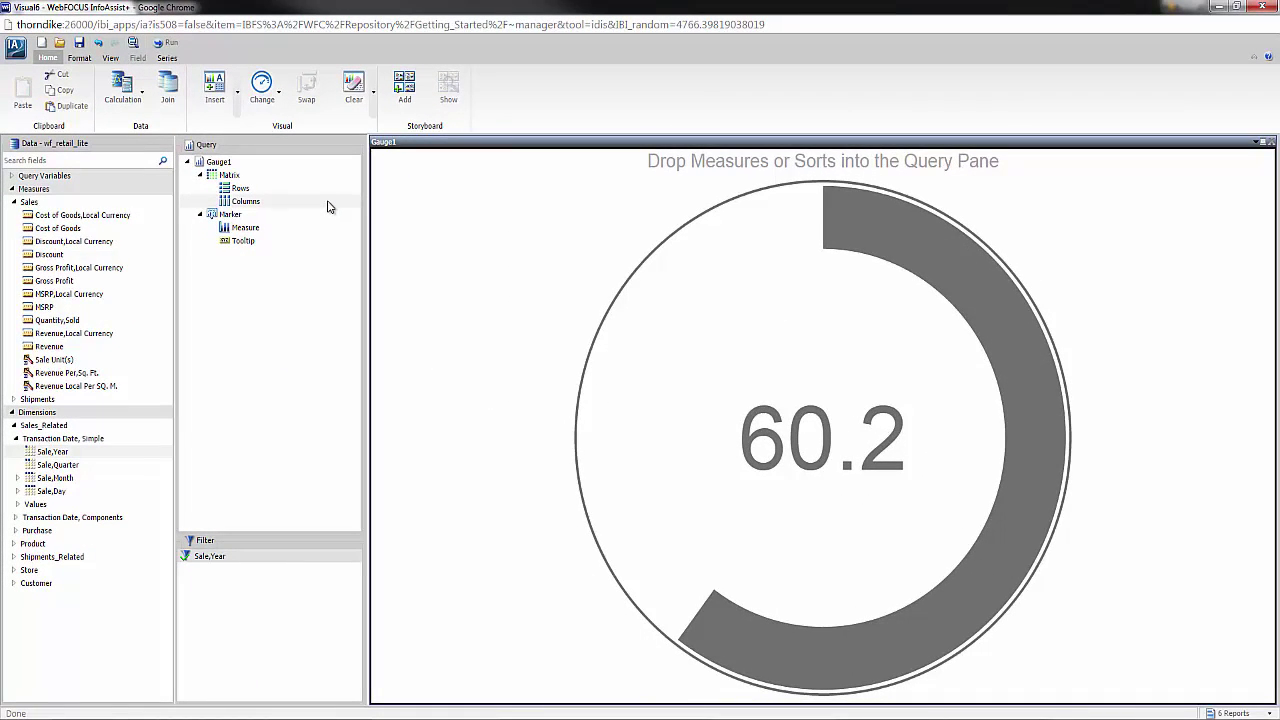
left_click(140, 98)
left_click(145, 141)
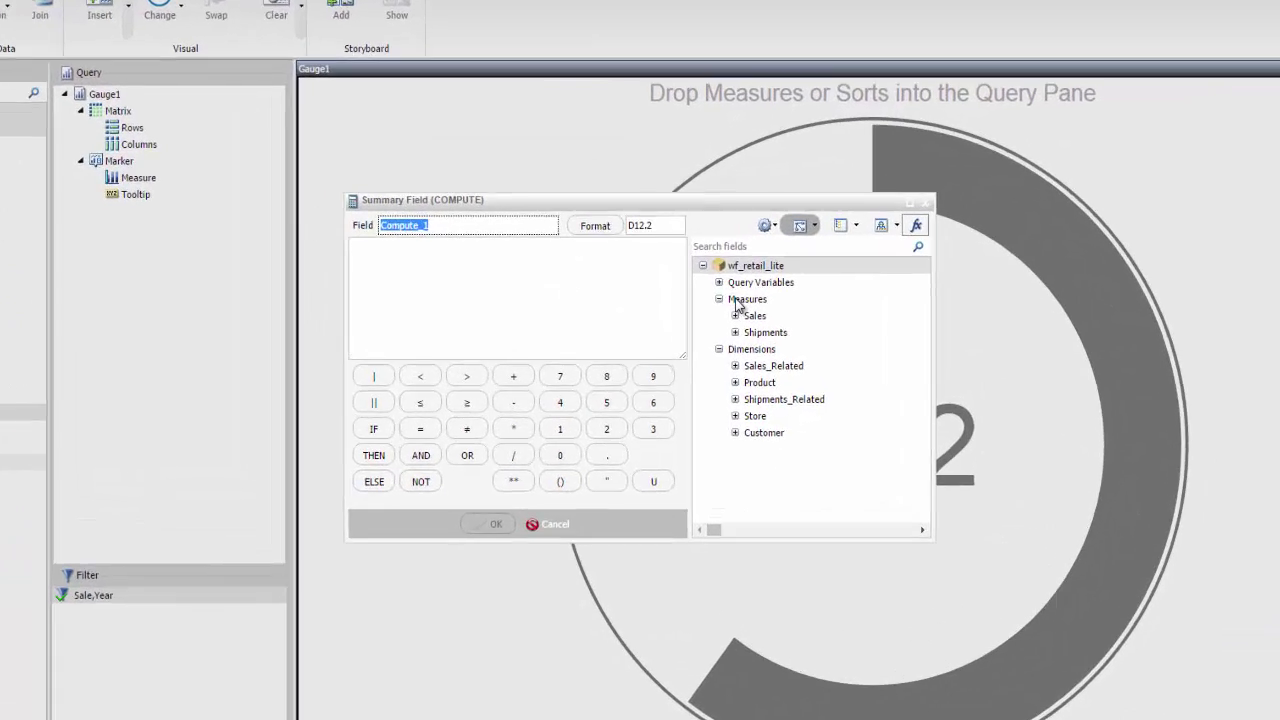
type("target_ss")
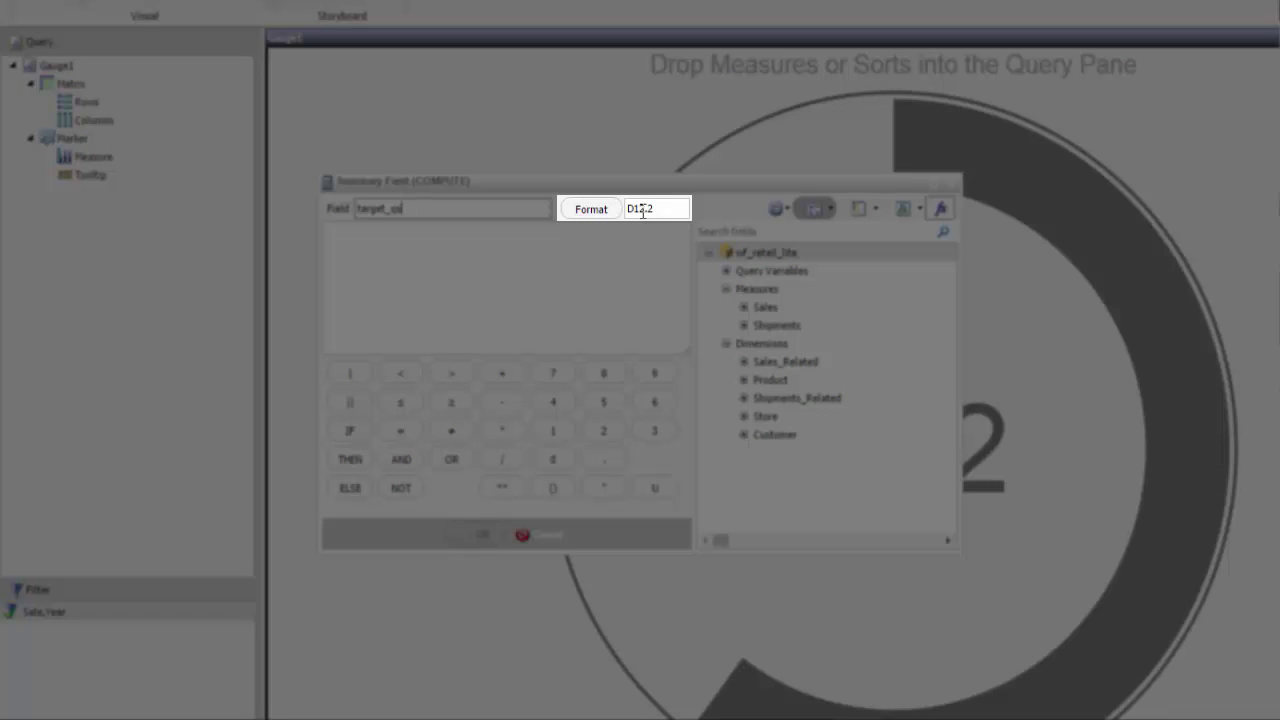
left_click(496, 240)
type("(")
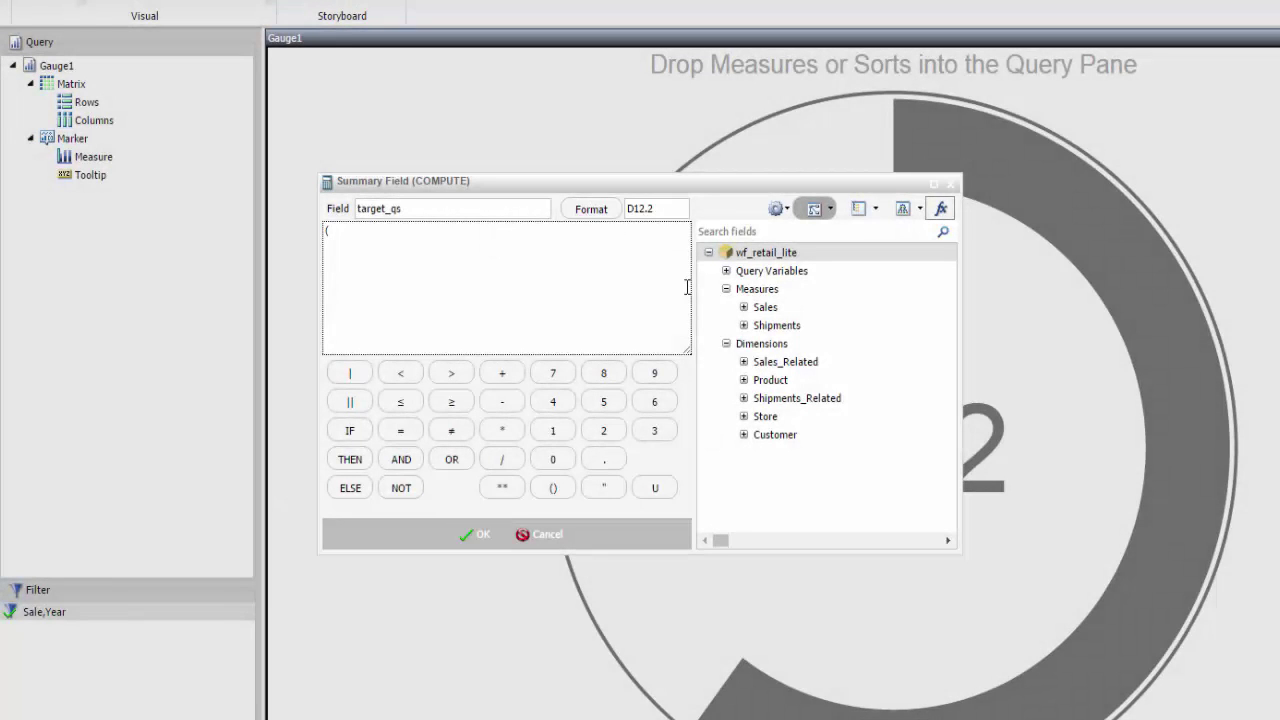
left_click(743, 307)
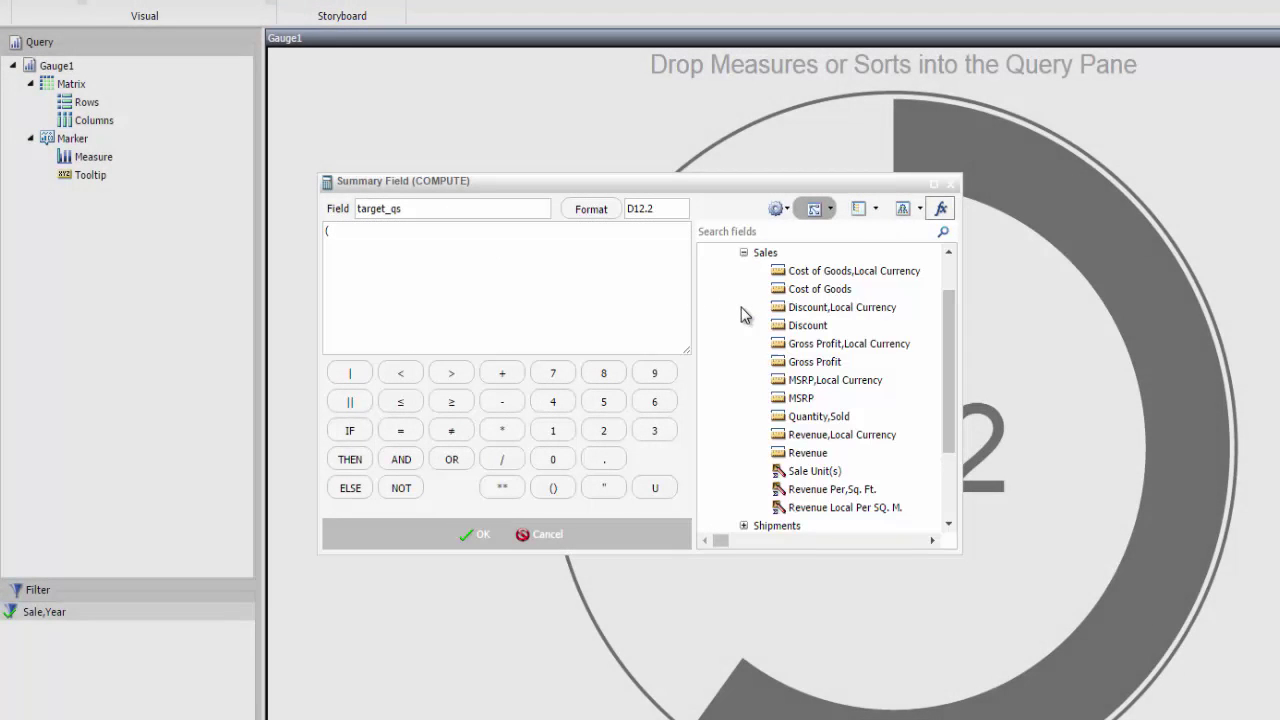
double_click(803, 417)
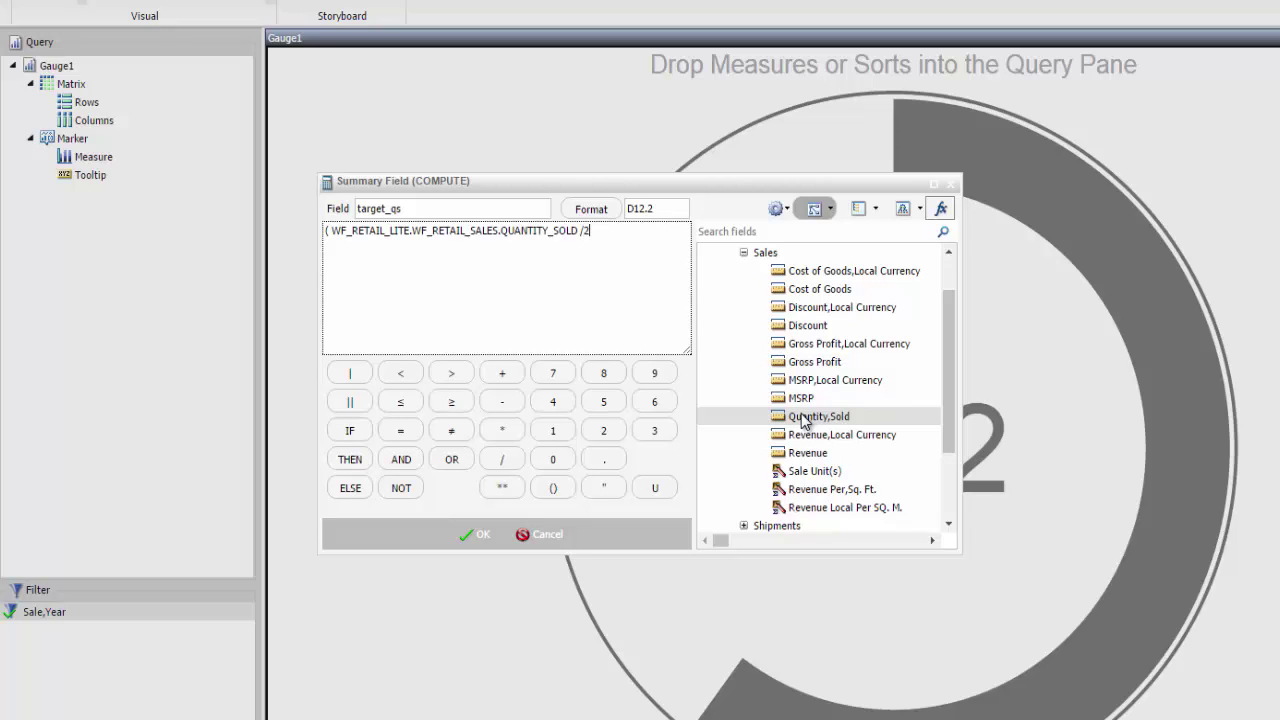
type("/2000000)*100")
left_click(482, 536)
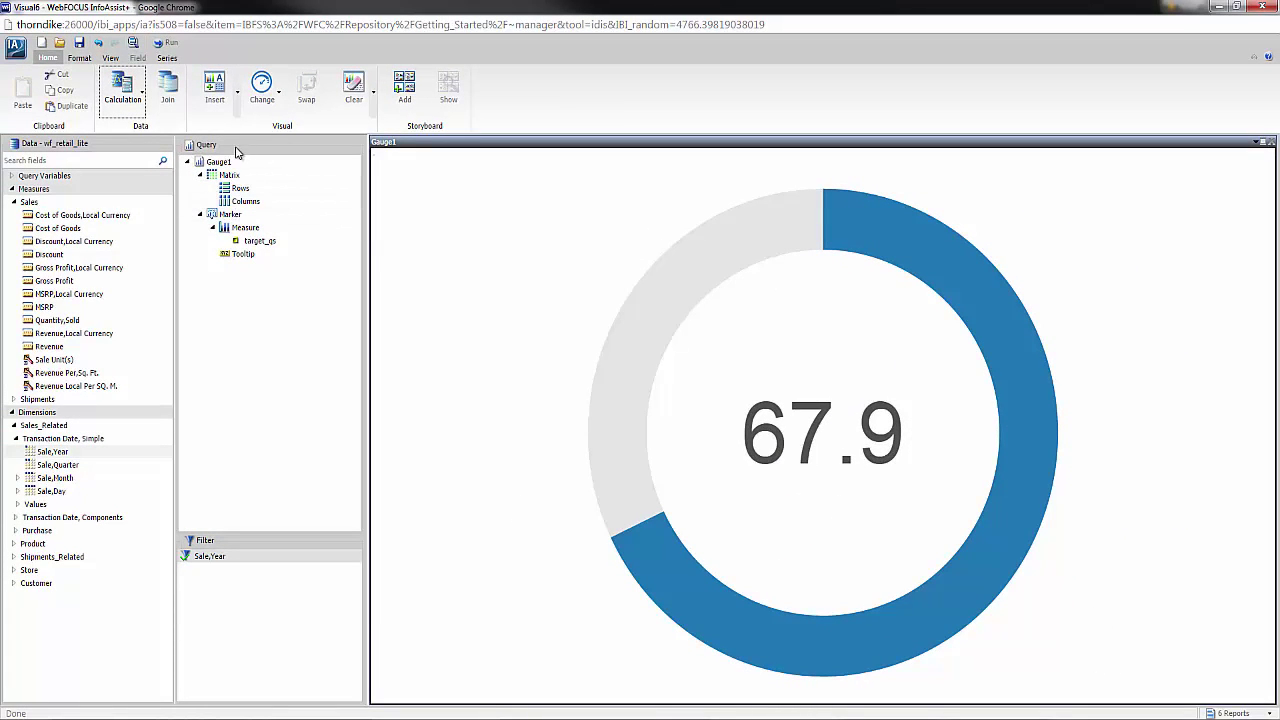
Add a centre-aligned 'Quantity Sold' page header to the gauge.
left_click(79, 57)
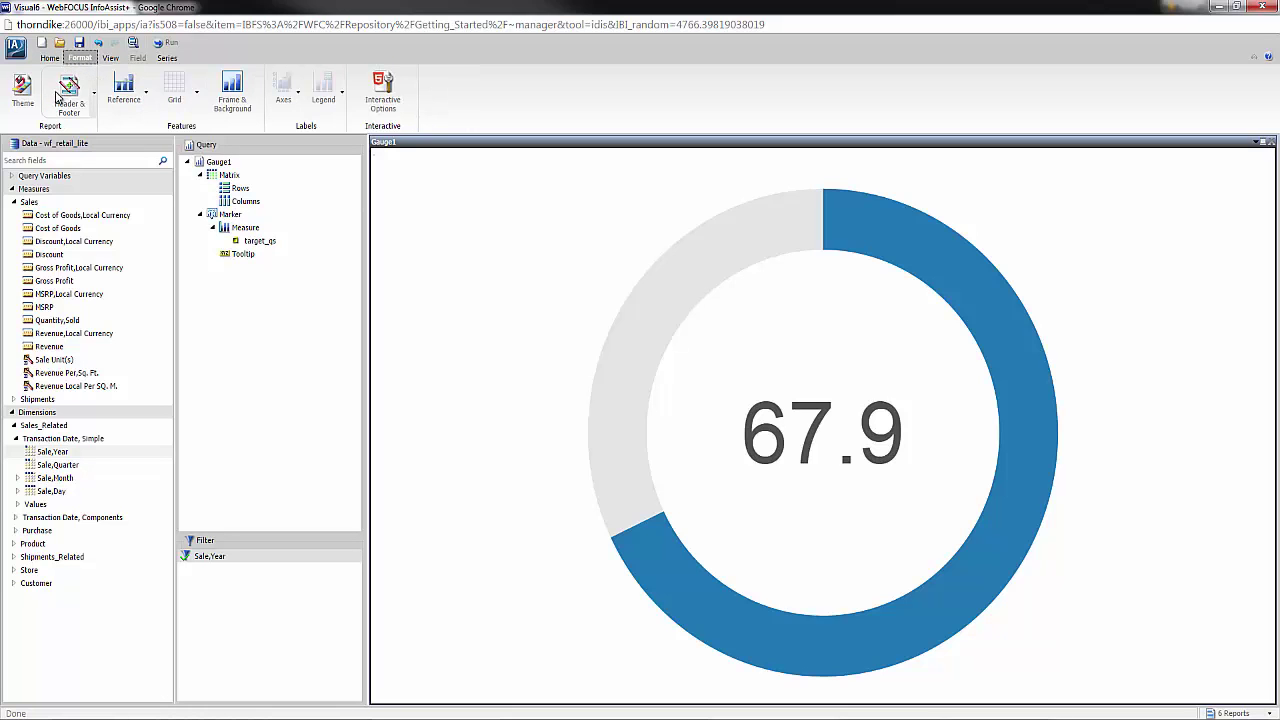
left_click(57, 92)
type("Quantity Sold")
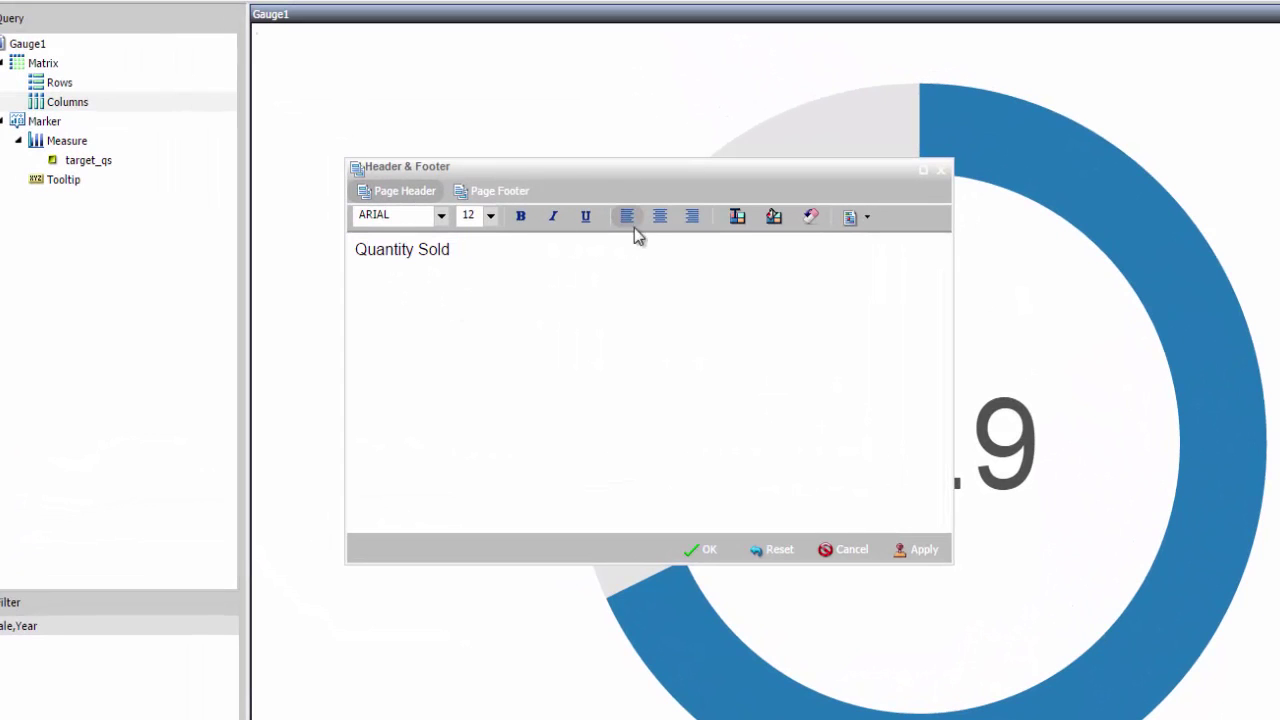
left_click(661, 224)
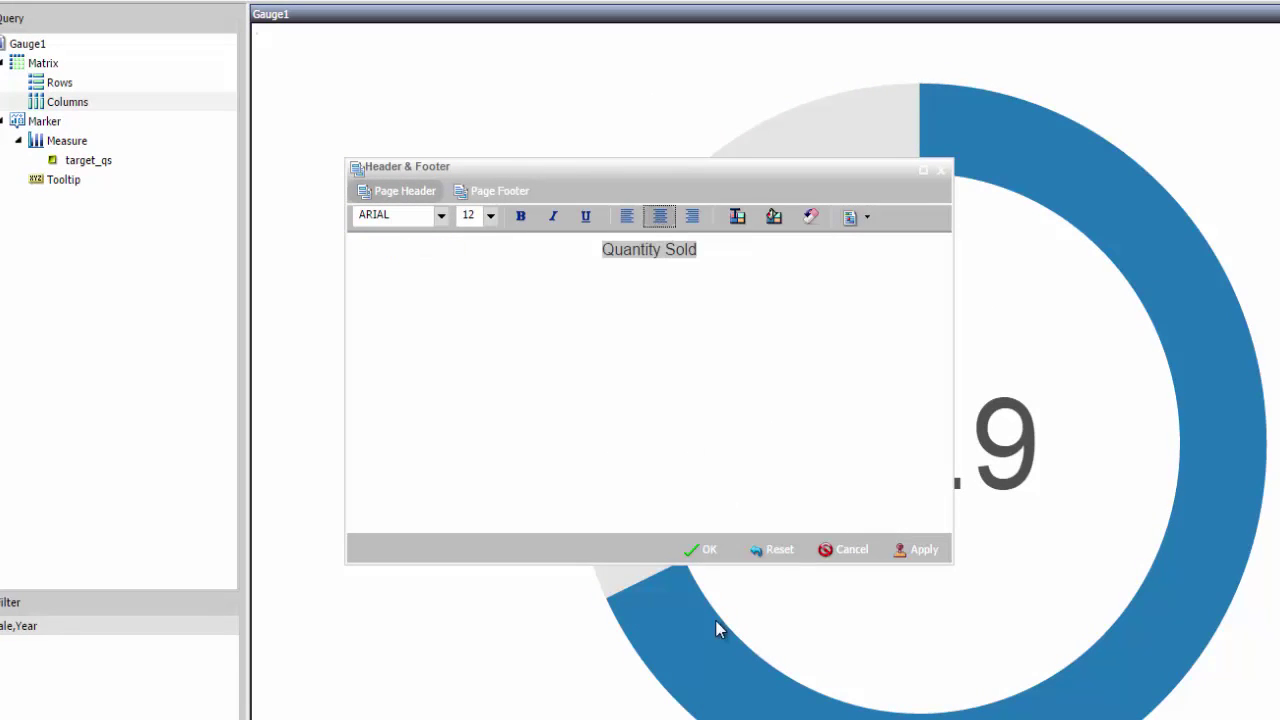
left_click(703, 552)
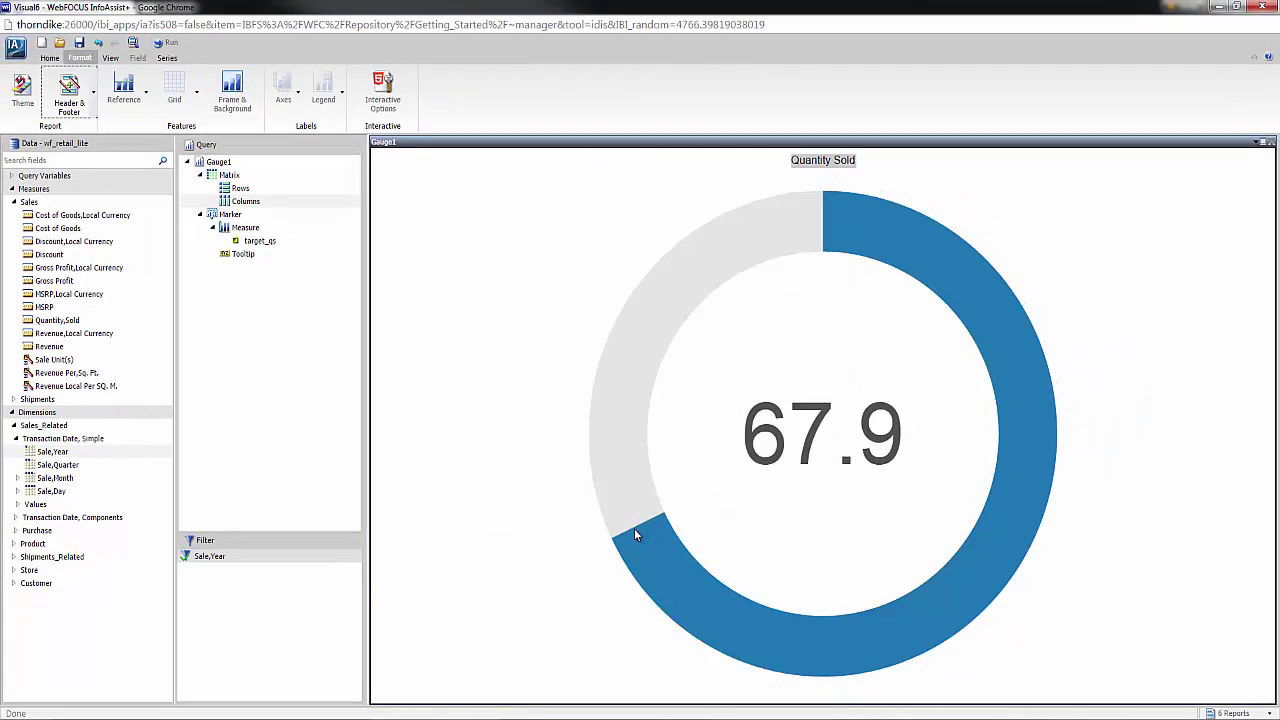
Insert a new bar chart and dock it below the gauge.
left_click(47, 58)
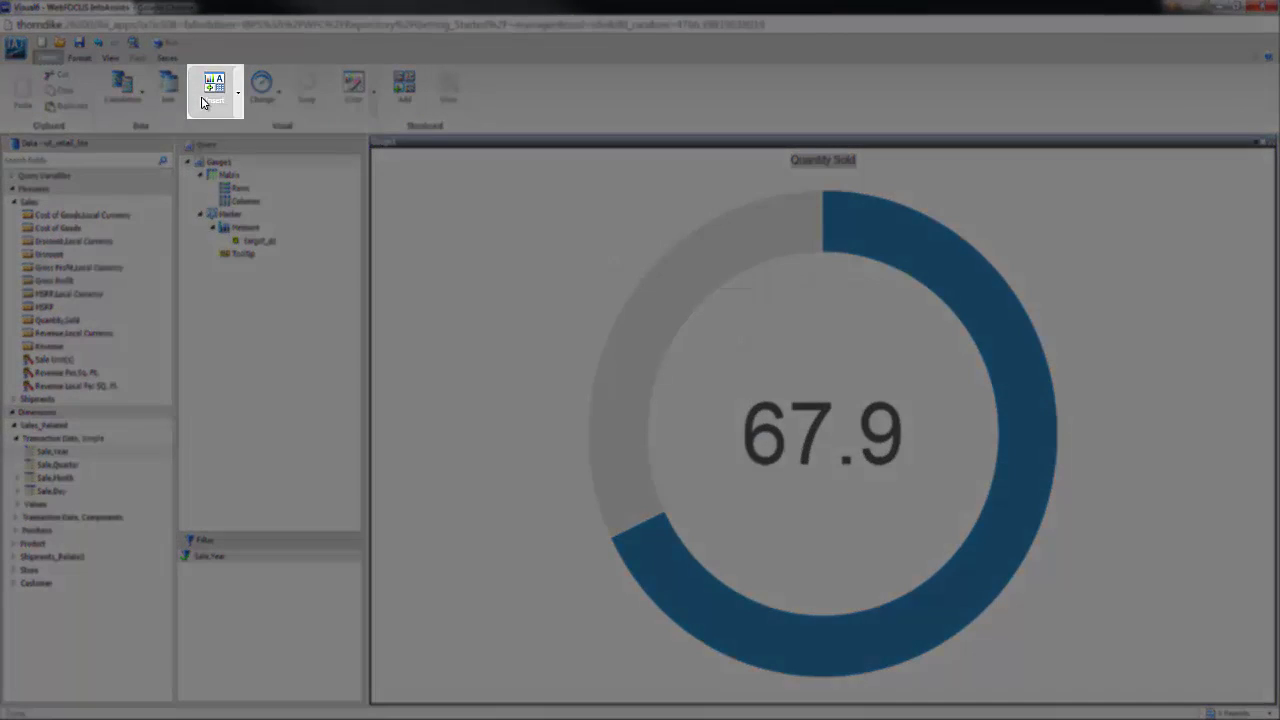
left_click(206, 100)
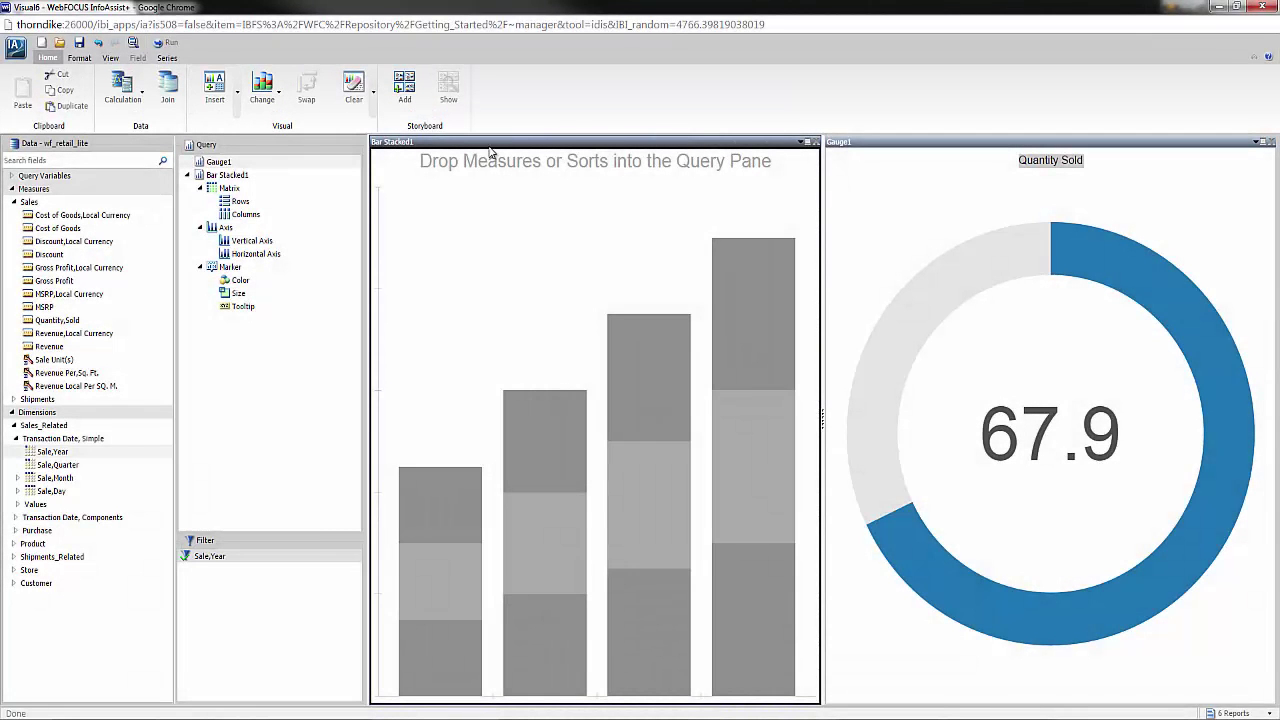
left_click_drag(466, 144, 1084, 186)
left_click_drag(1097, 347, 1036, 580)
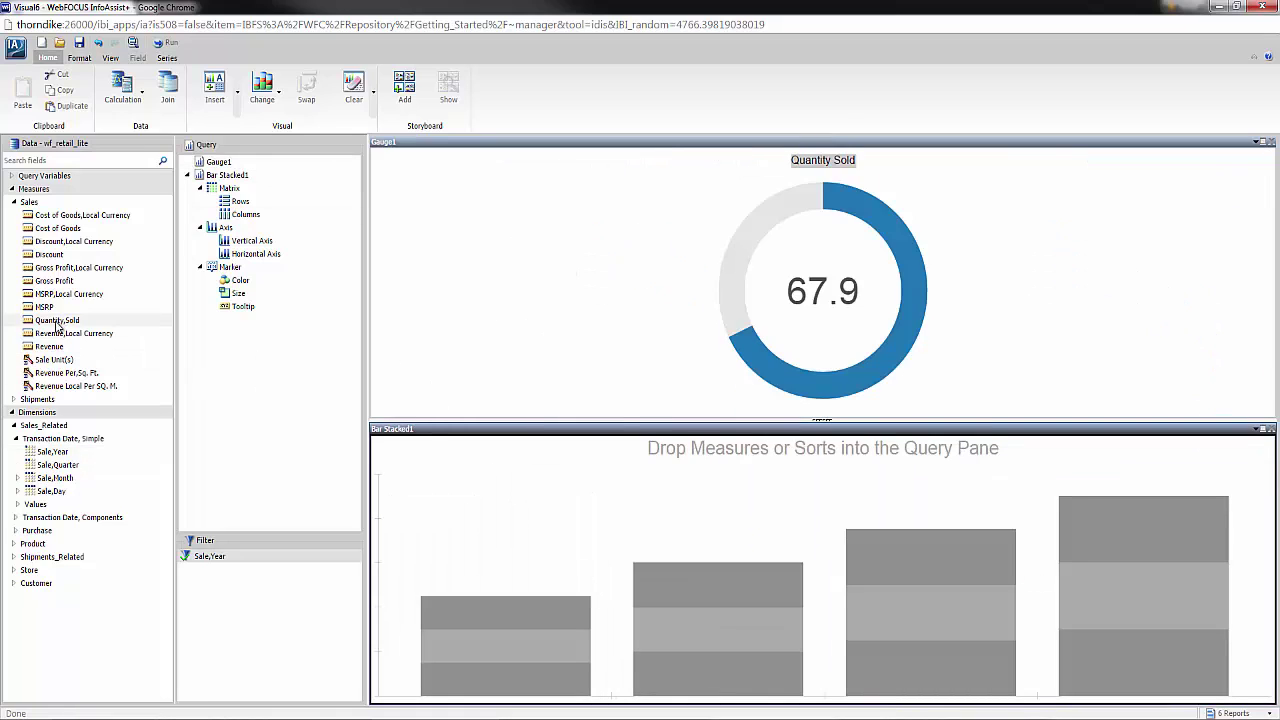
Chart Quantity,Sold by Store,Business,Region as horizontal bars, sorted highest first.
left_click_drag(55, 323, 400, 470)
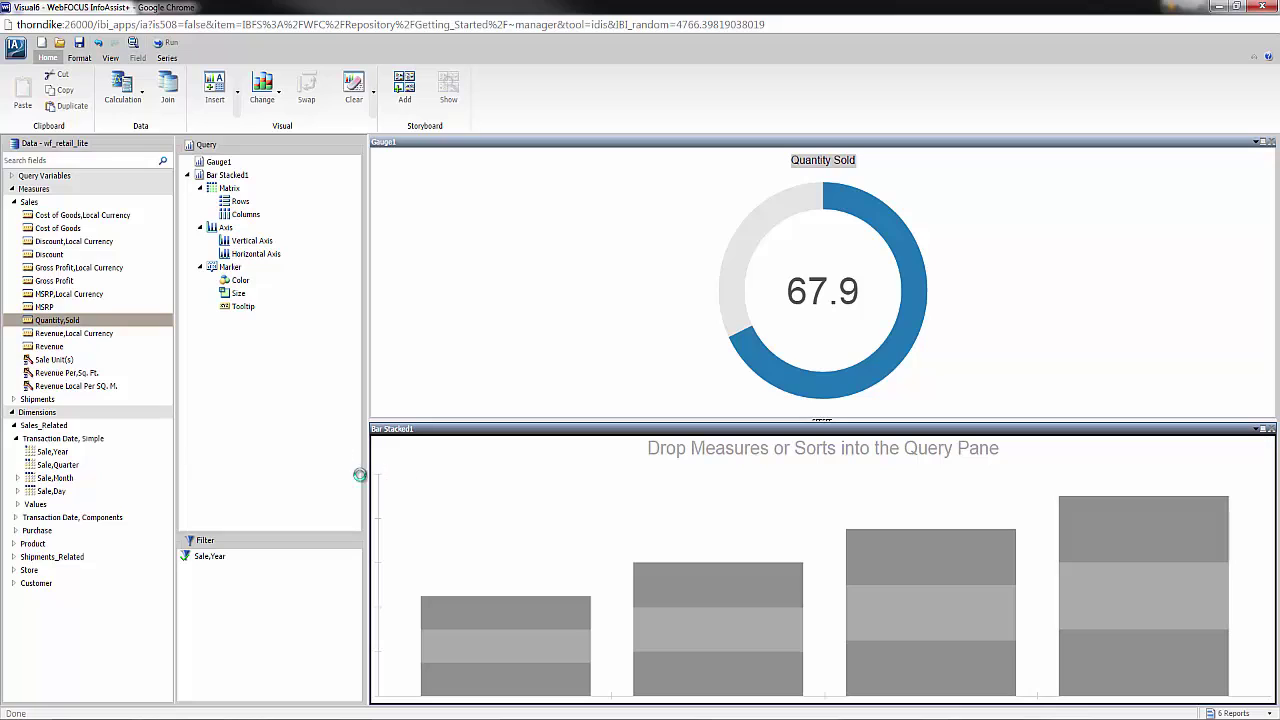
left_click(13, 570)
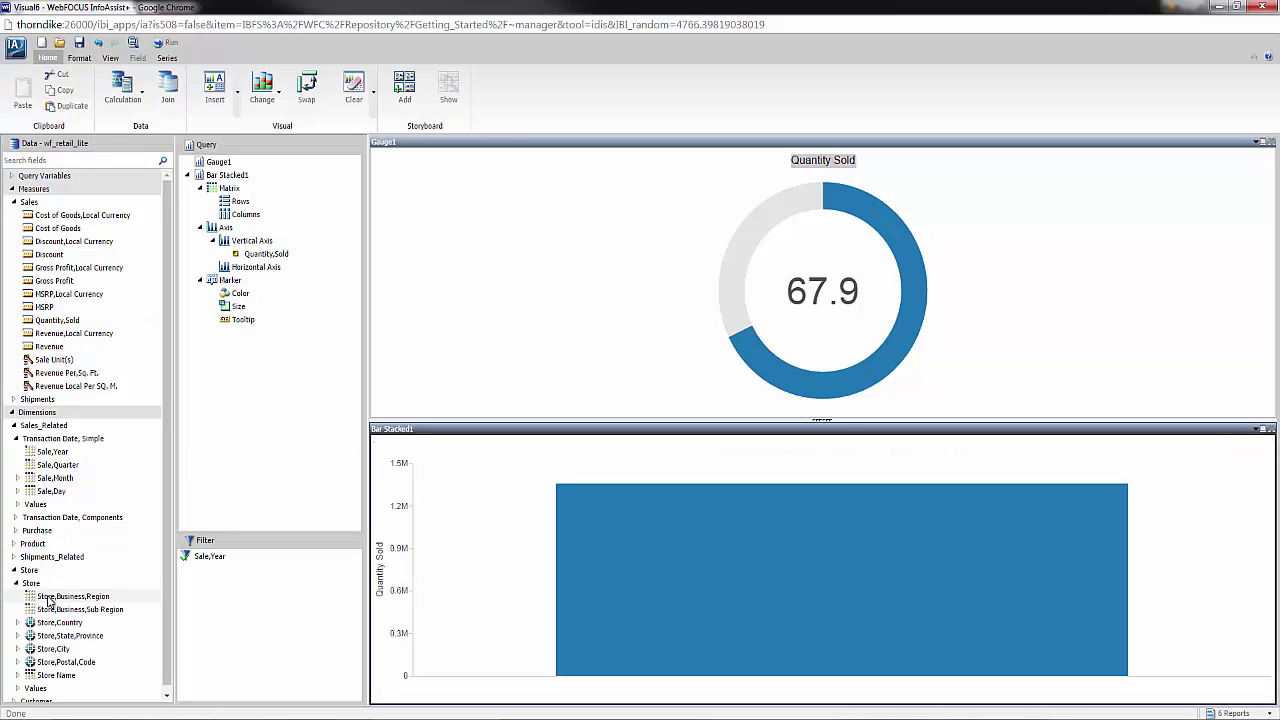
left_click_drag(48, 600, 392, 574)
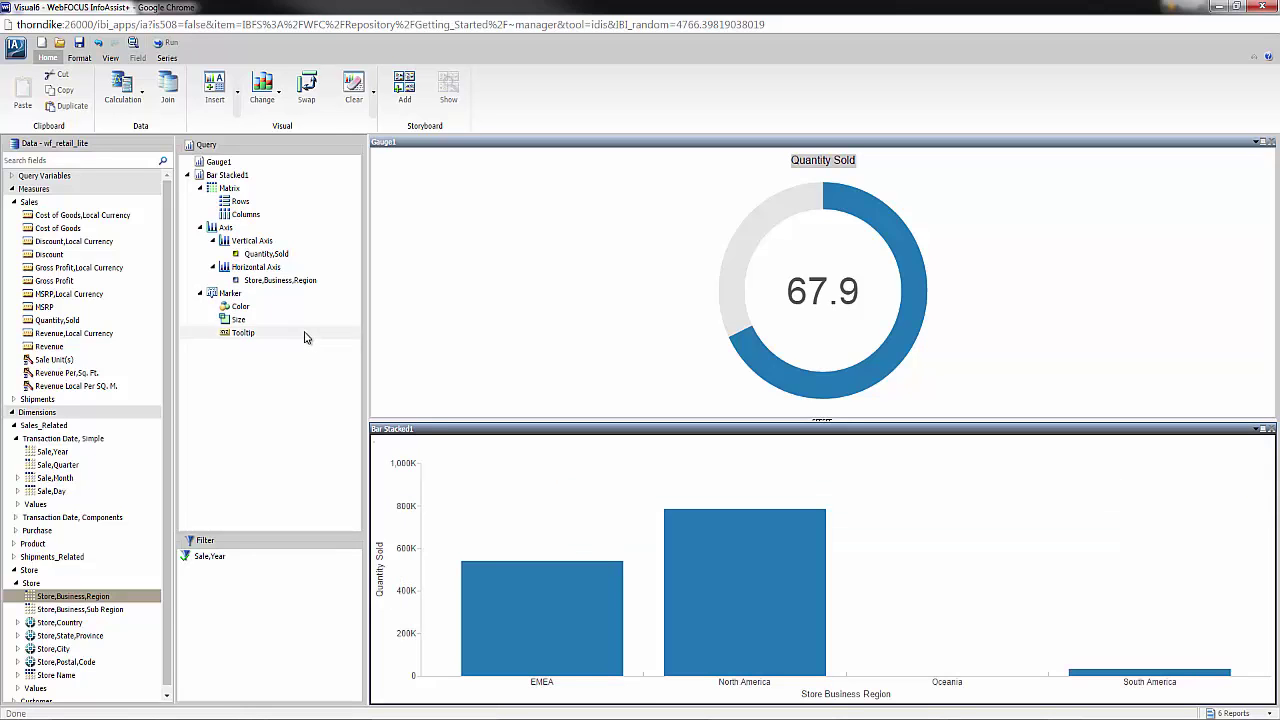
left_click(307, 97)
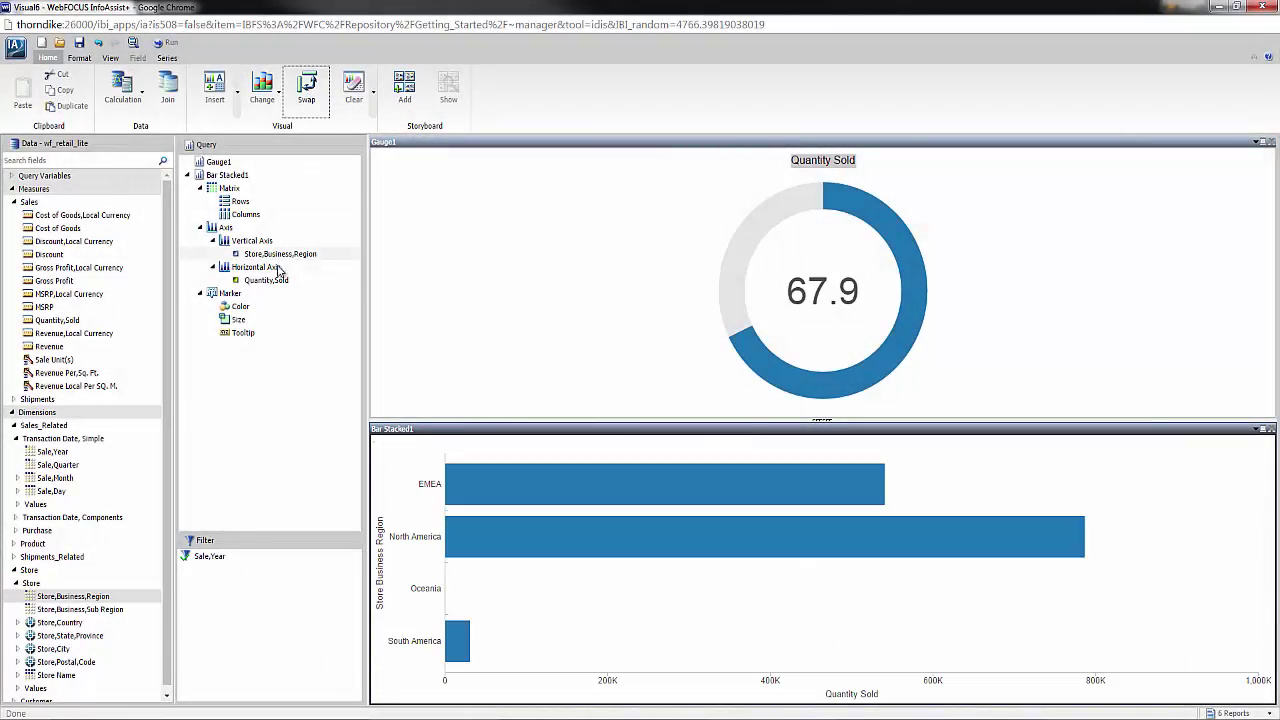
left_click(265, 281)
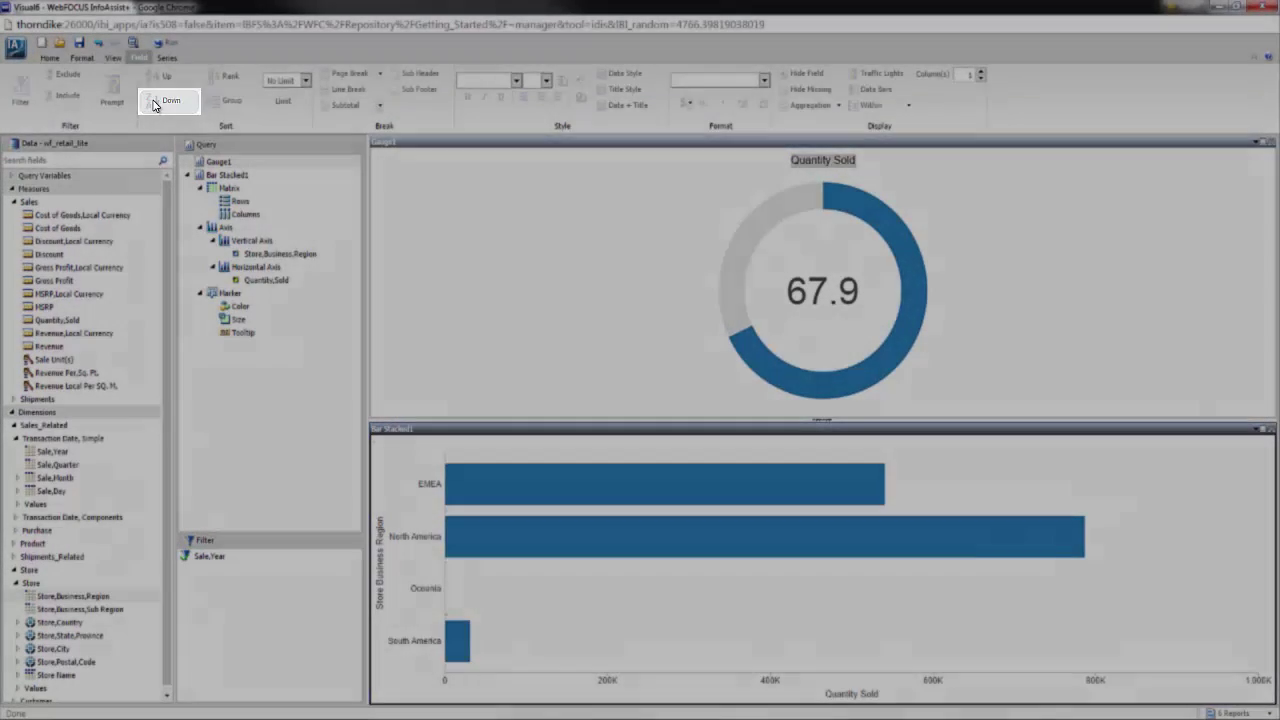
left_click(160, 101)
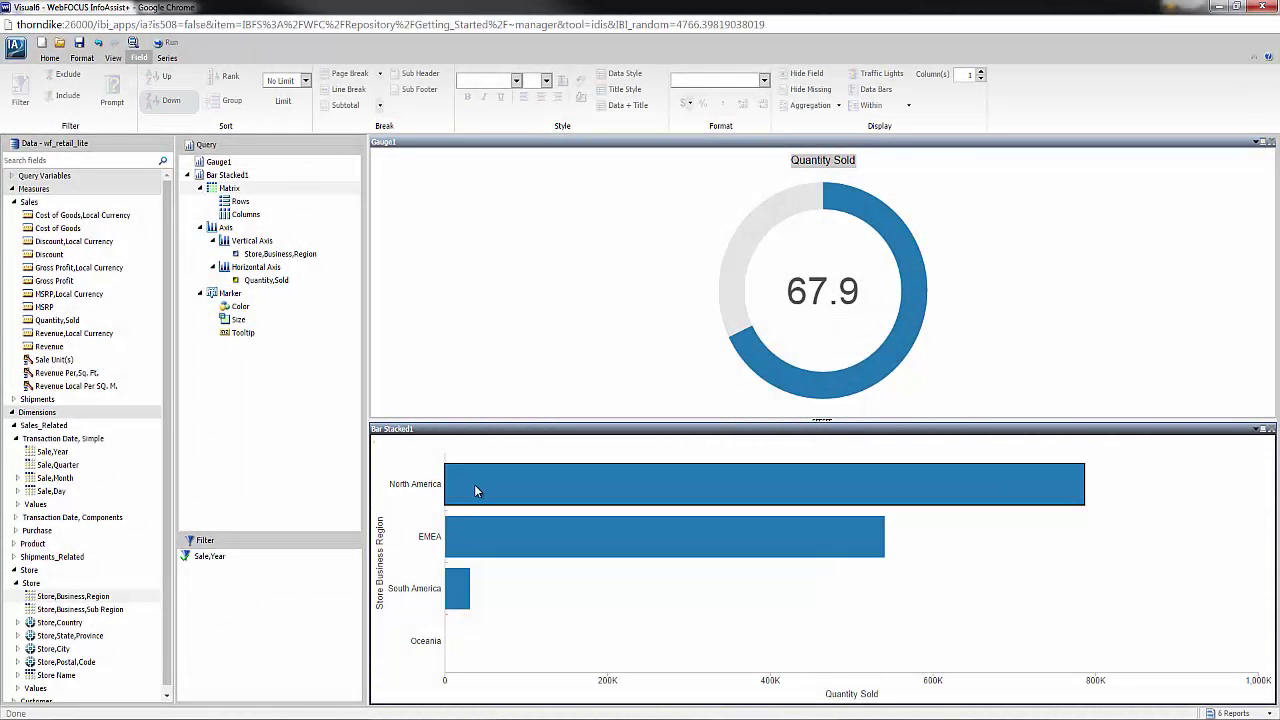
mouse_move(476, 484)
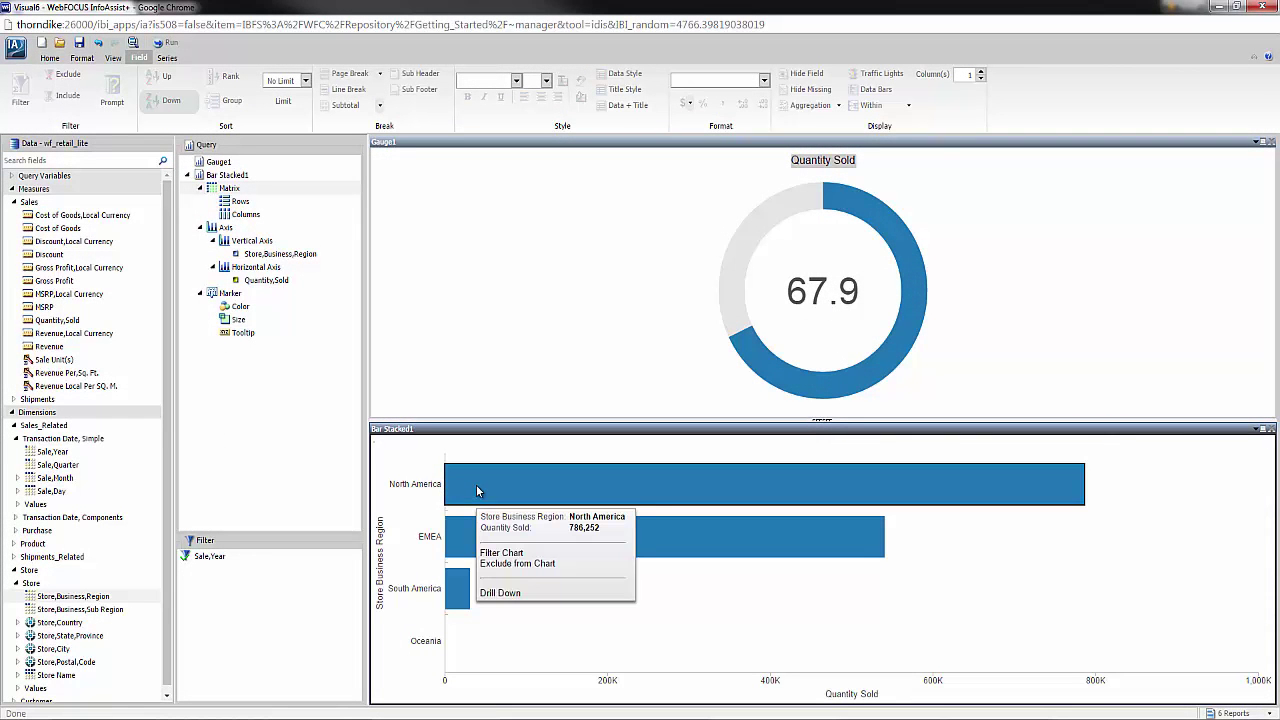
Insert a third, empty chart panel (Bar Stacked2) from the Home tab.
left_click(55, 62)
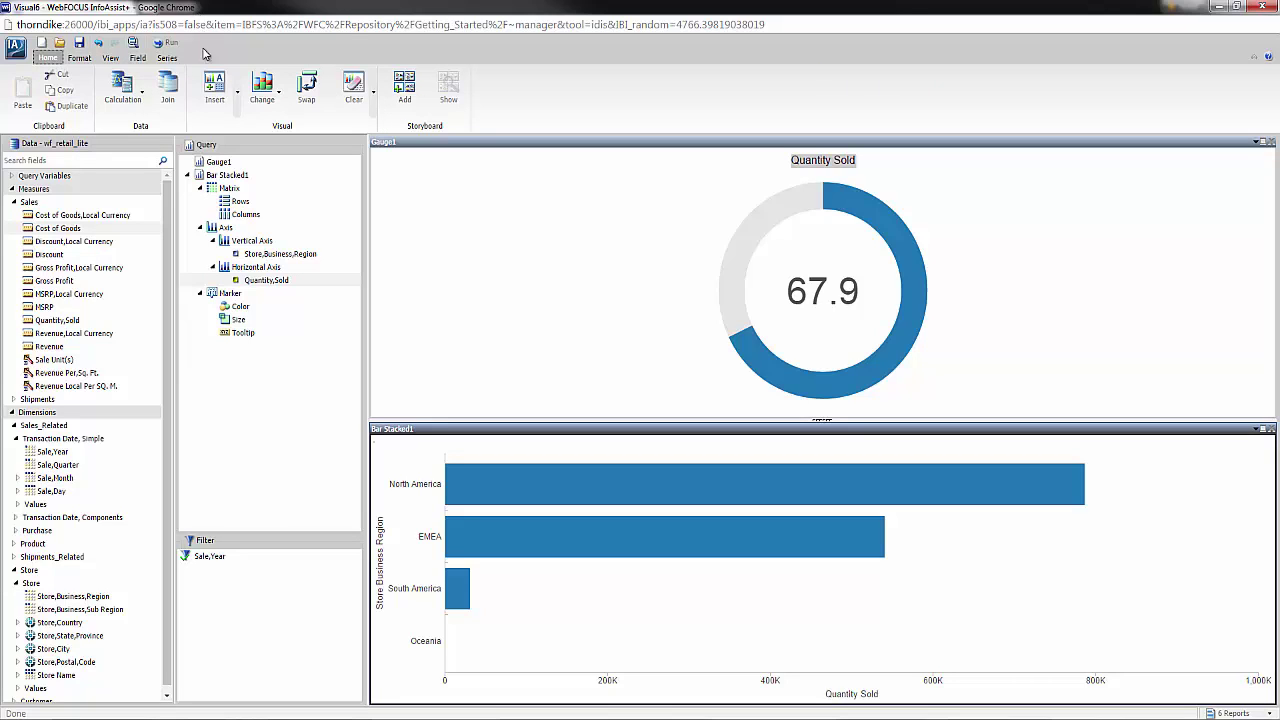
left_click(215, 85)
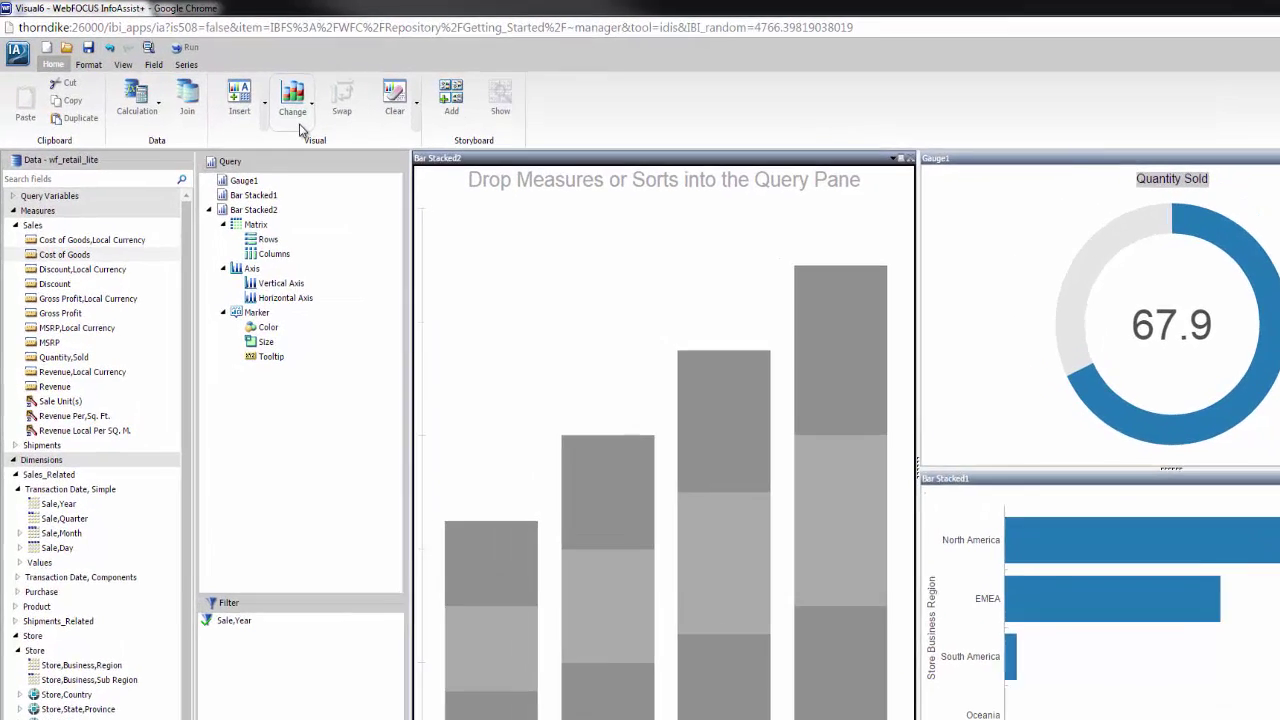
Make it a line chart of Quantity,Sold by Sale,Month, coloured by Sale,Year.
left_click(295, 110)
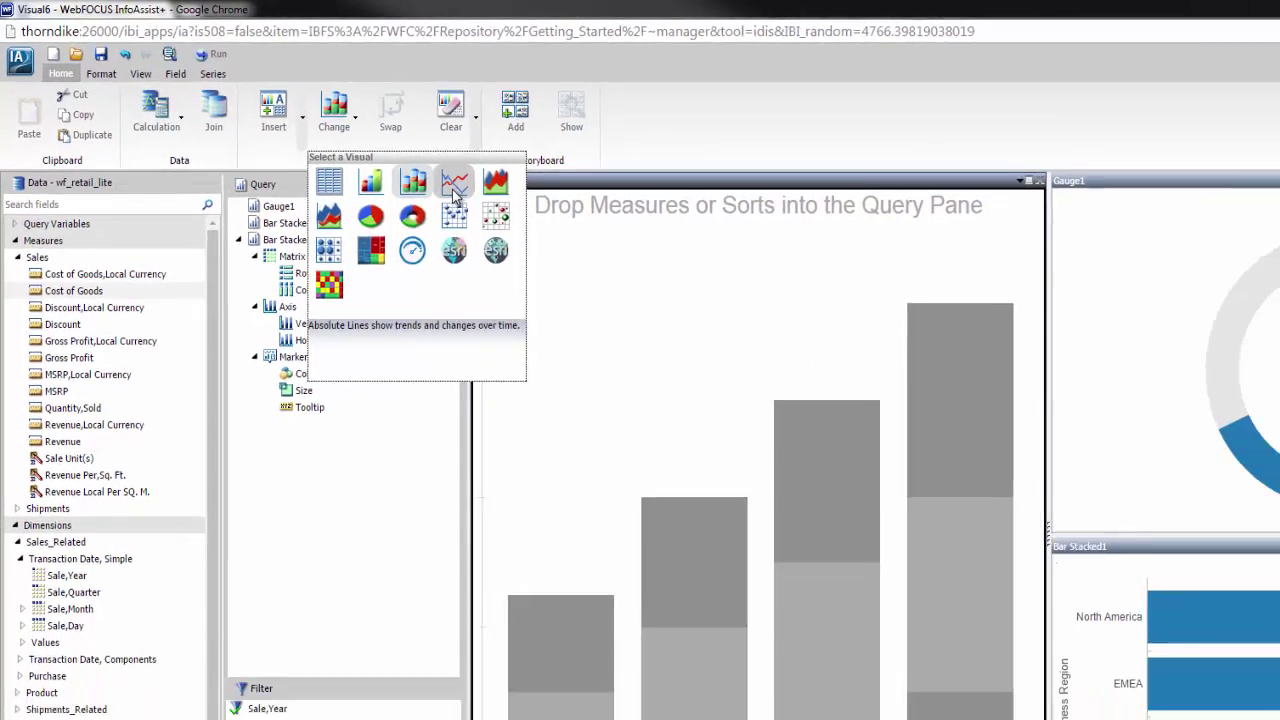
left_click(455, 190)
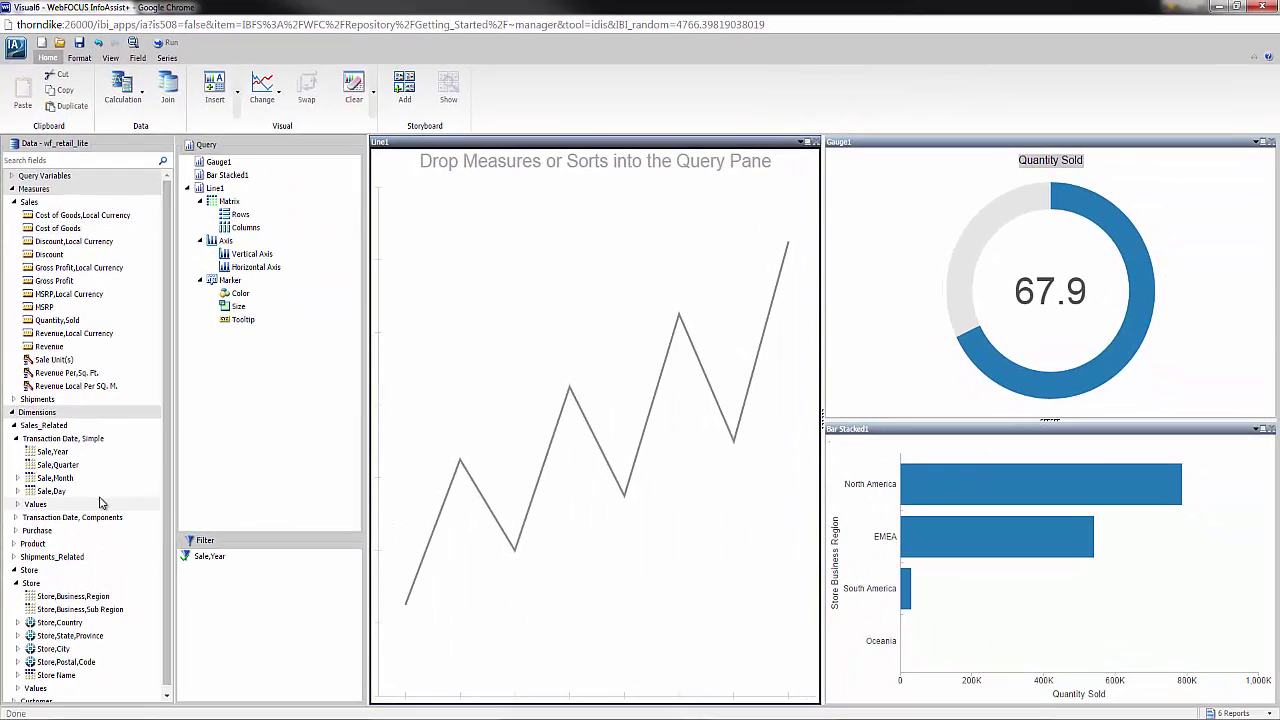
left_click_drag(56, 479, 465, 456)
left_click_drag(37, 322, 470, 366)
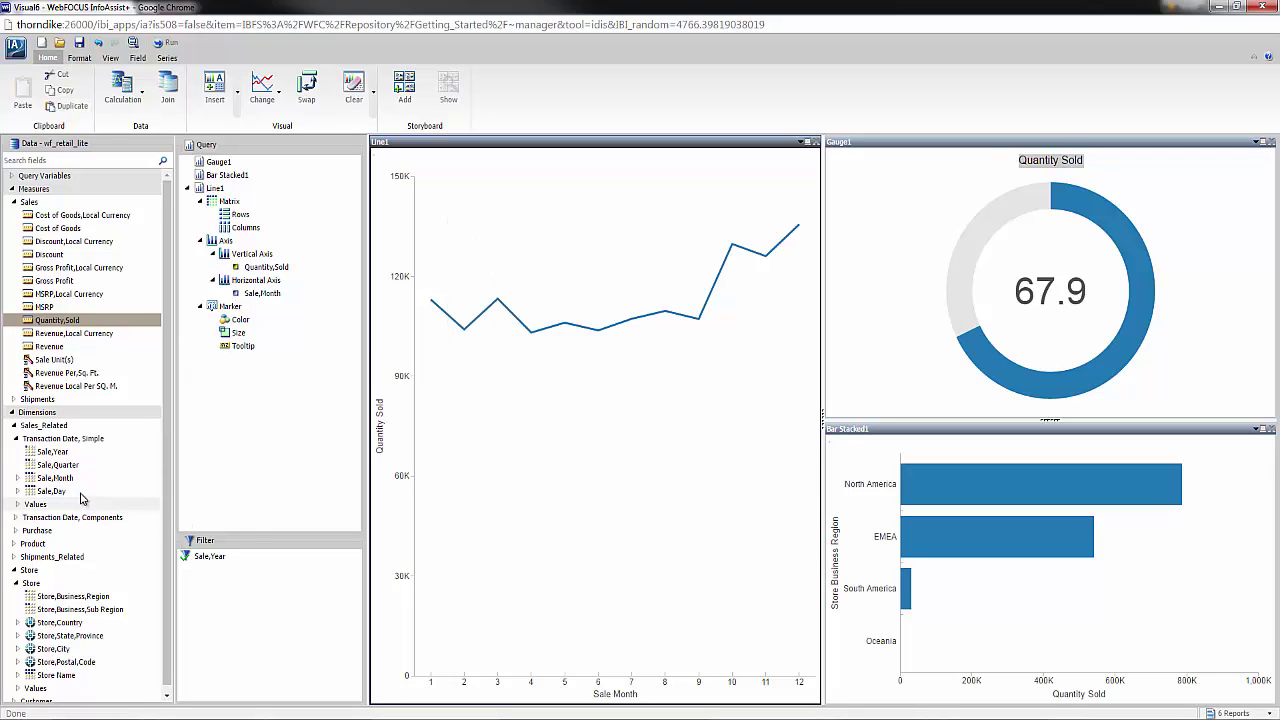
mouse_move(52, 452)
left_mouse_down()
mouse_move(173, 428)
mouse_move(246, 322)
mouse_move(252, 332)
mouse_move(244, 325)
left_mouse_up()
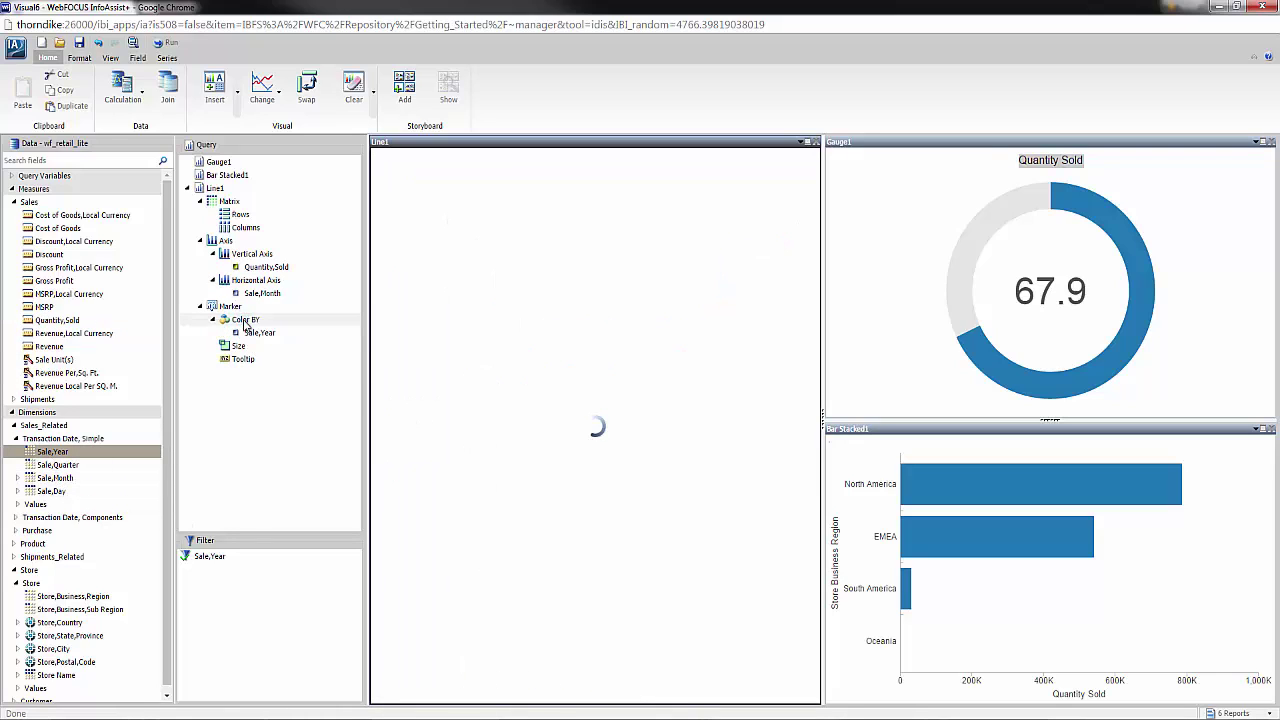